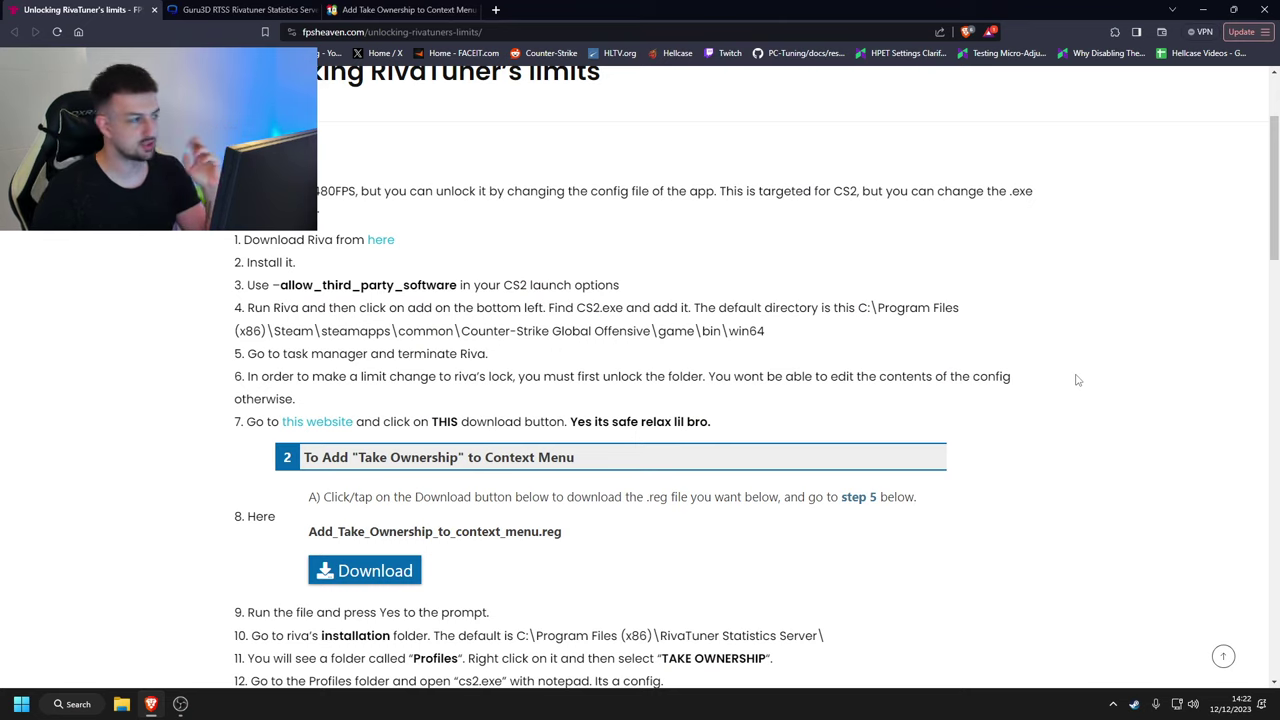
# Step: Download Add_Take_Ownership_to_context_menu.reg from the Ten Forums tutorial and close the tutorial page
pyautogui.click(256, 12)
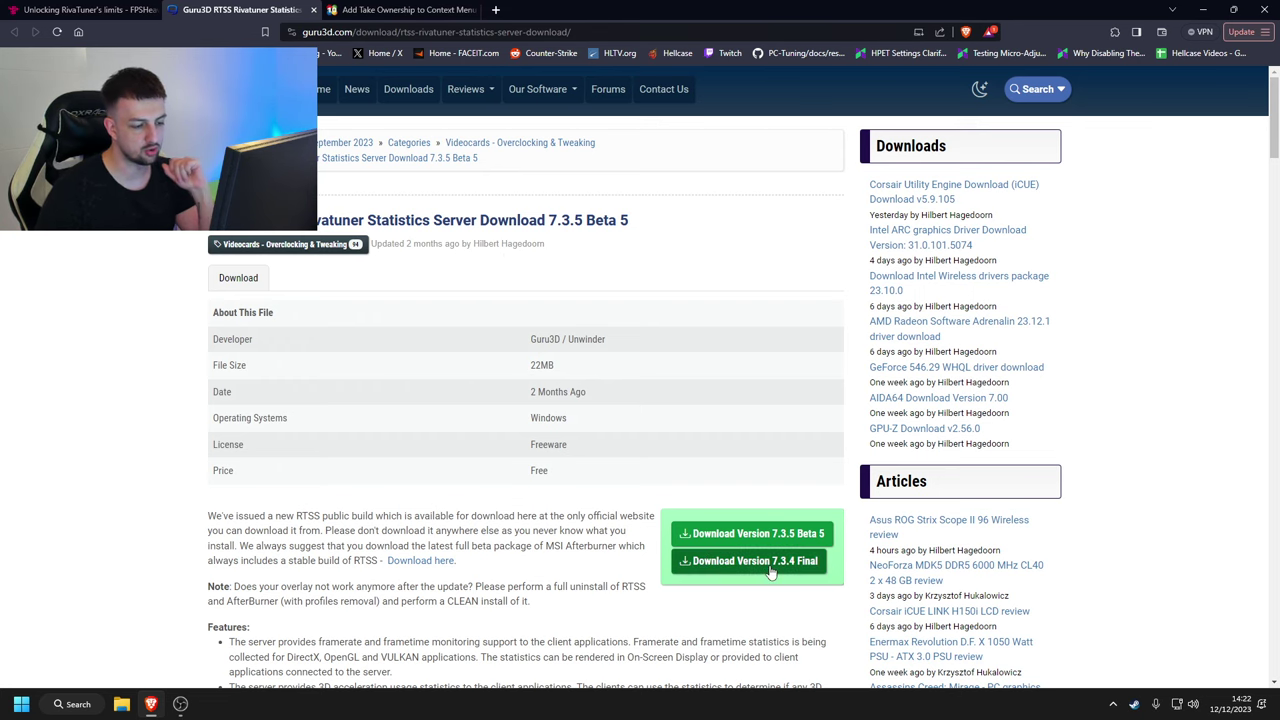
pyautogui.click(396, 10)
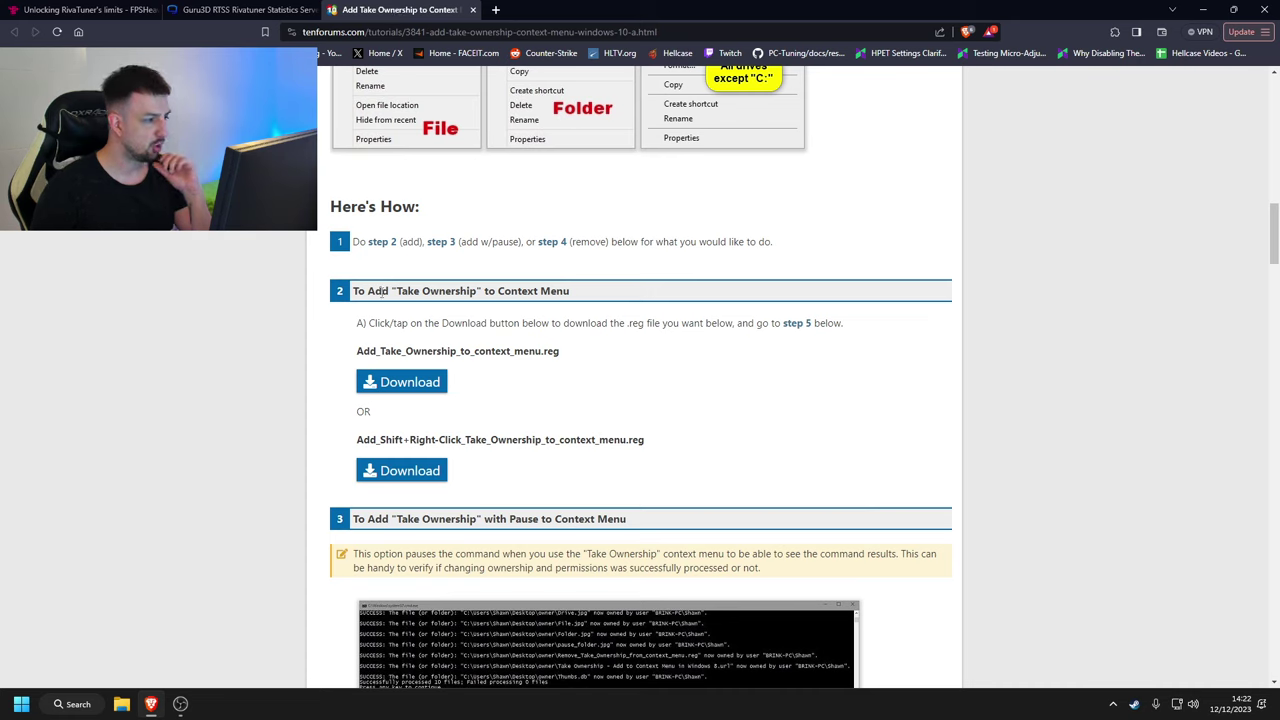
pyautogui.click(437, 383)
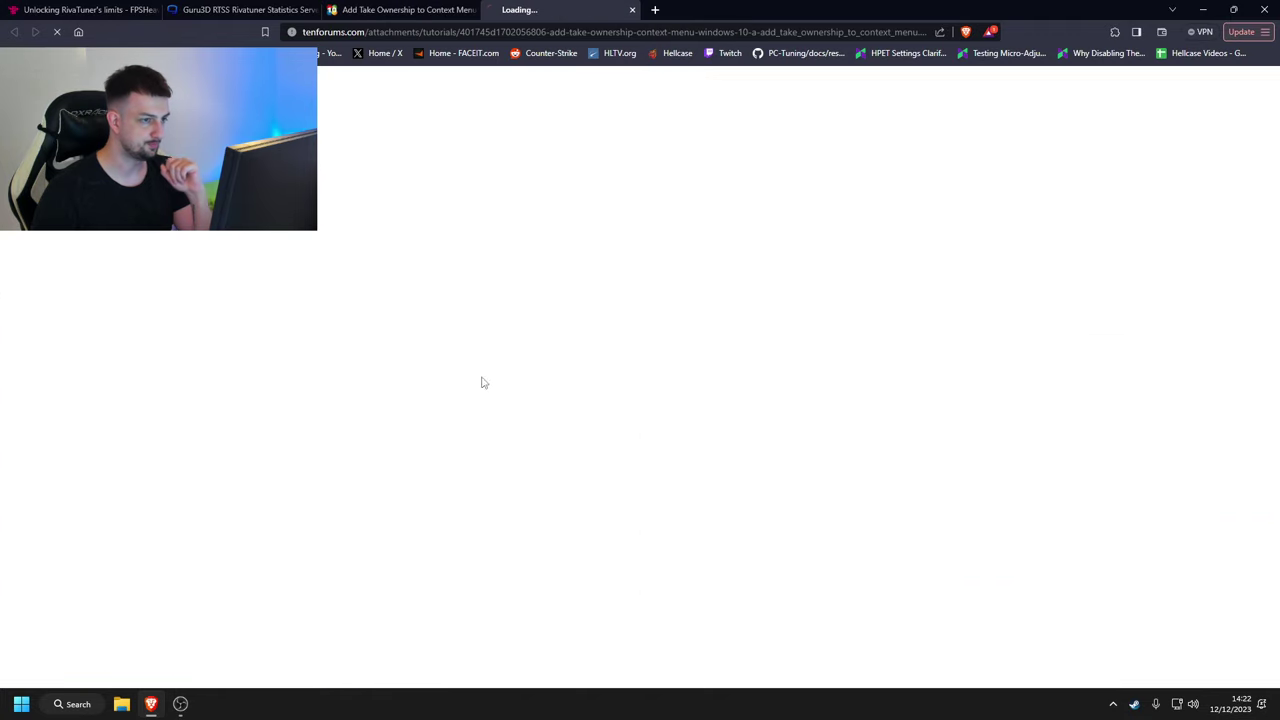
pyautogui.click(760, 441)
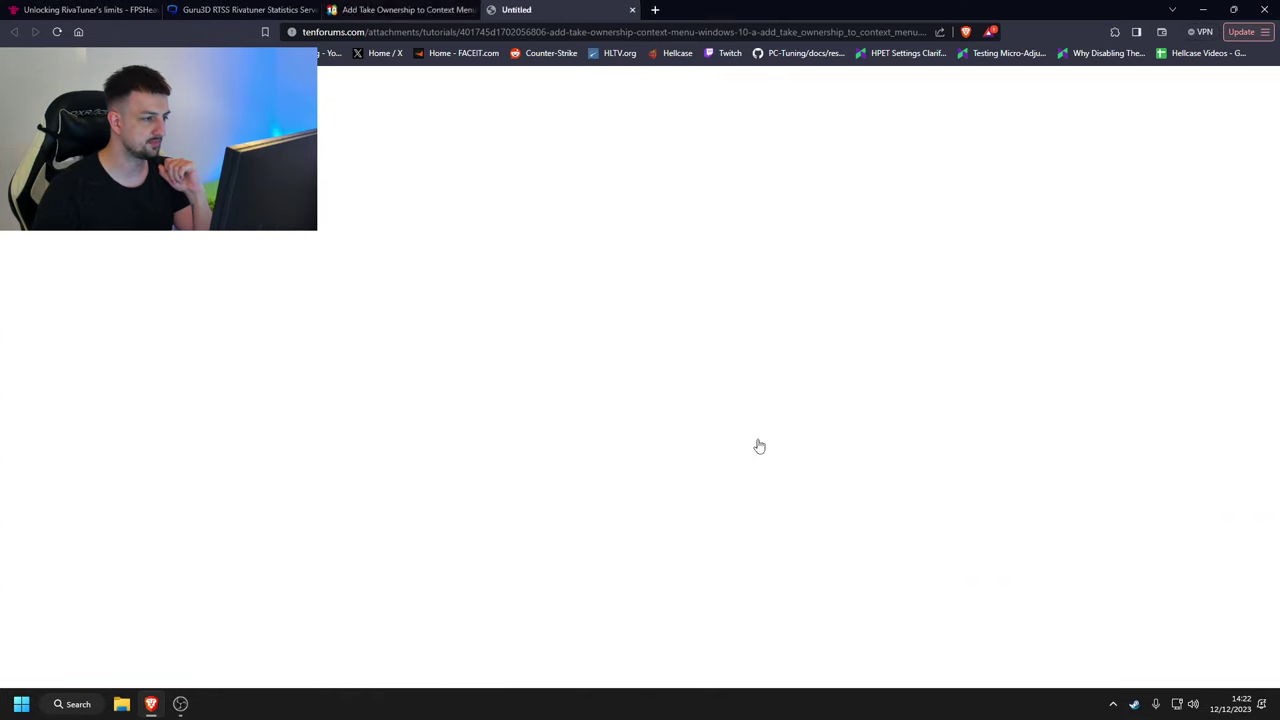
pyautogui.moveTo(1020, 89)
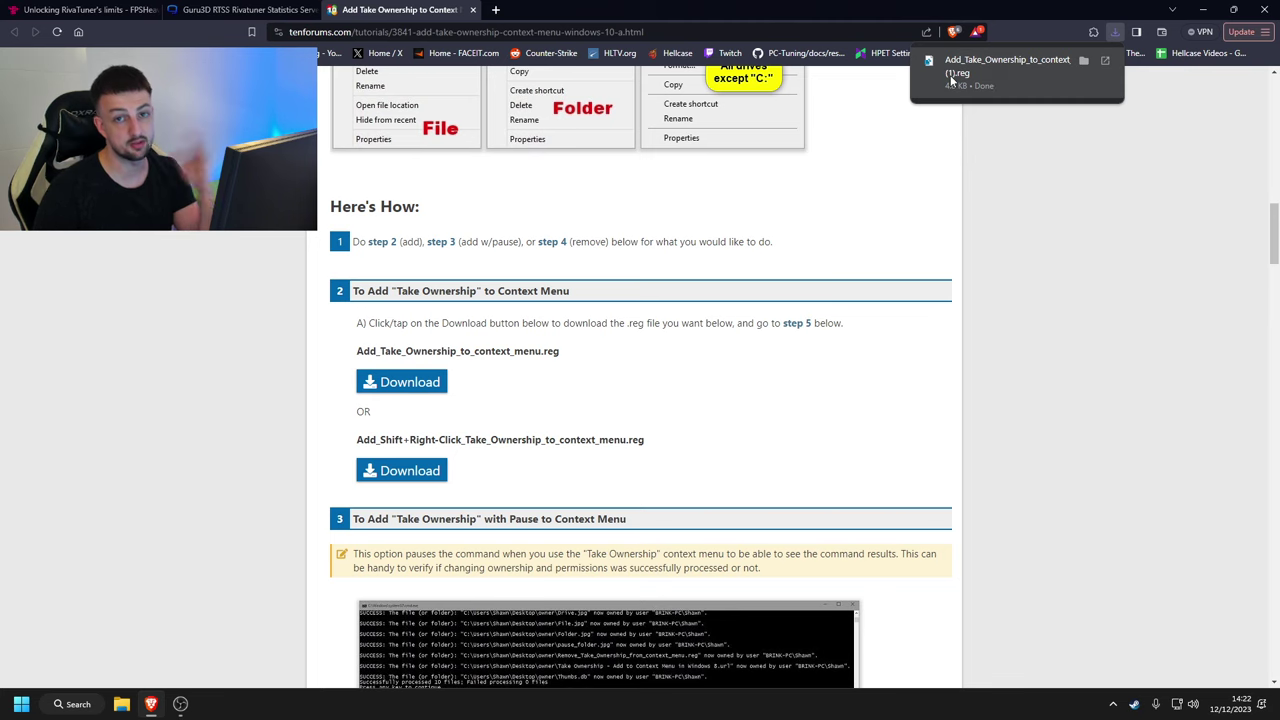
pyautogui.click(472, 9)
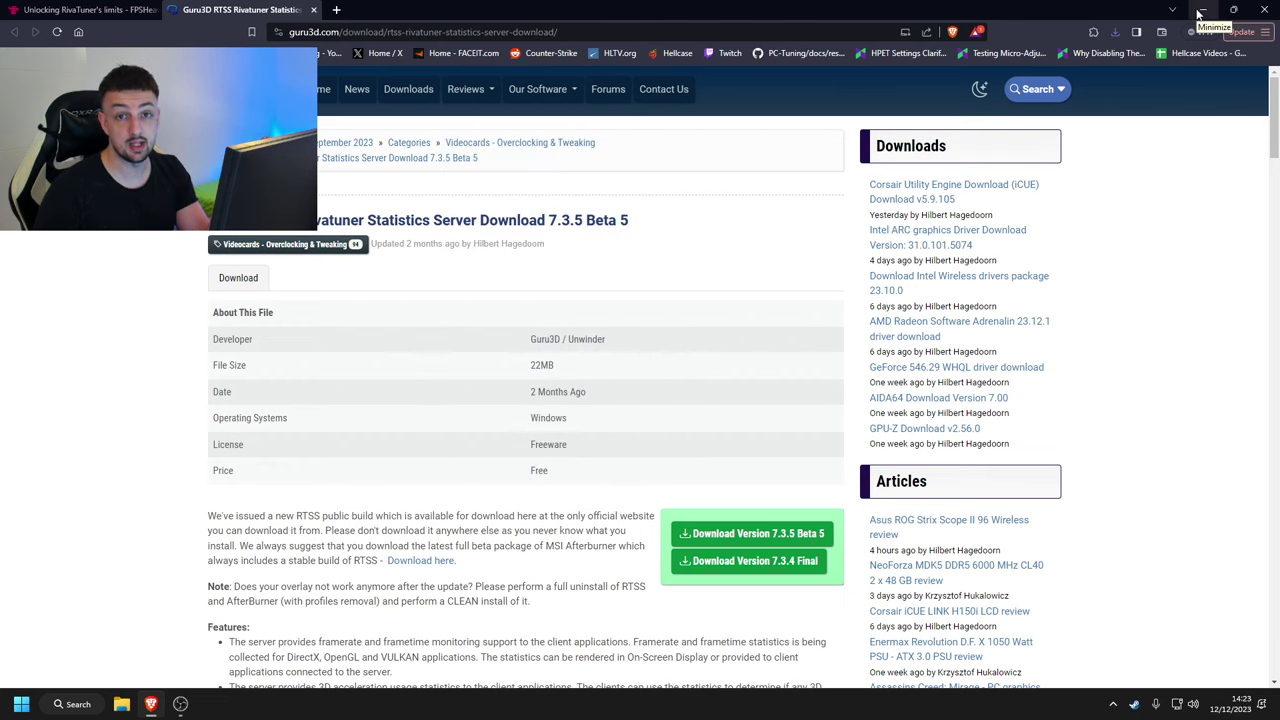
# Step: Search the web for capframex, view the CapFrameX website's download offer, and close the page
pyautogui.hotkey('ctrl', 't')
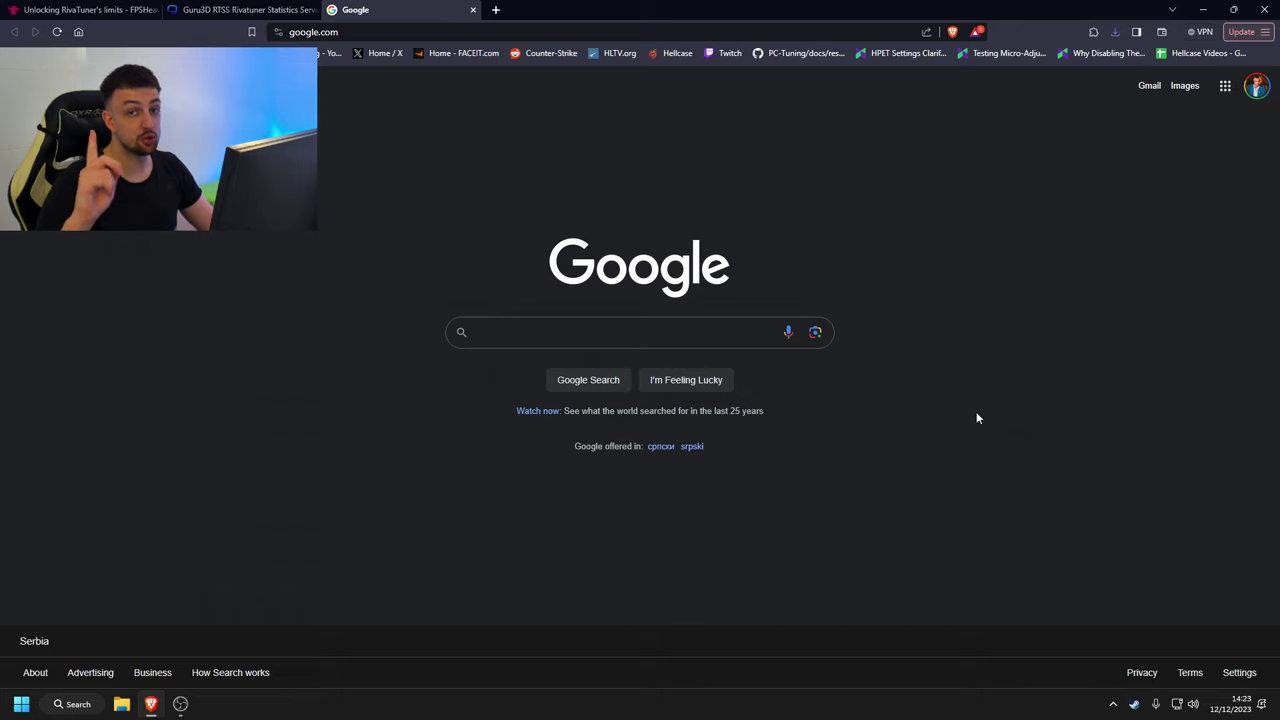
pyautogui.click(586, 336)
pyautogui.write('ca')
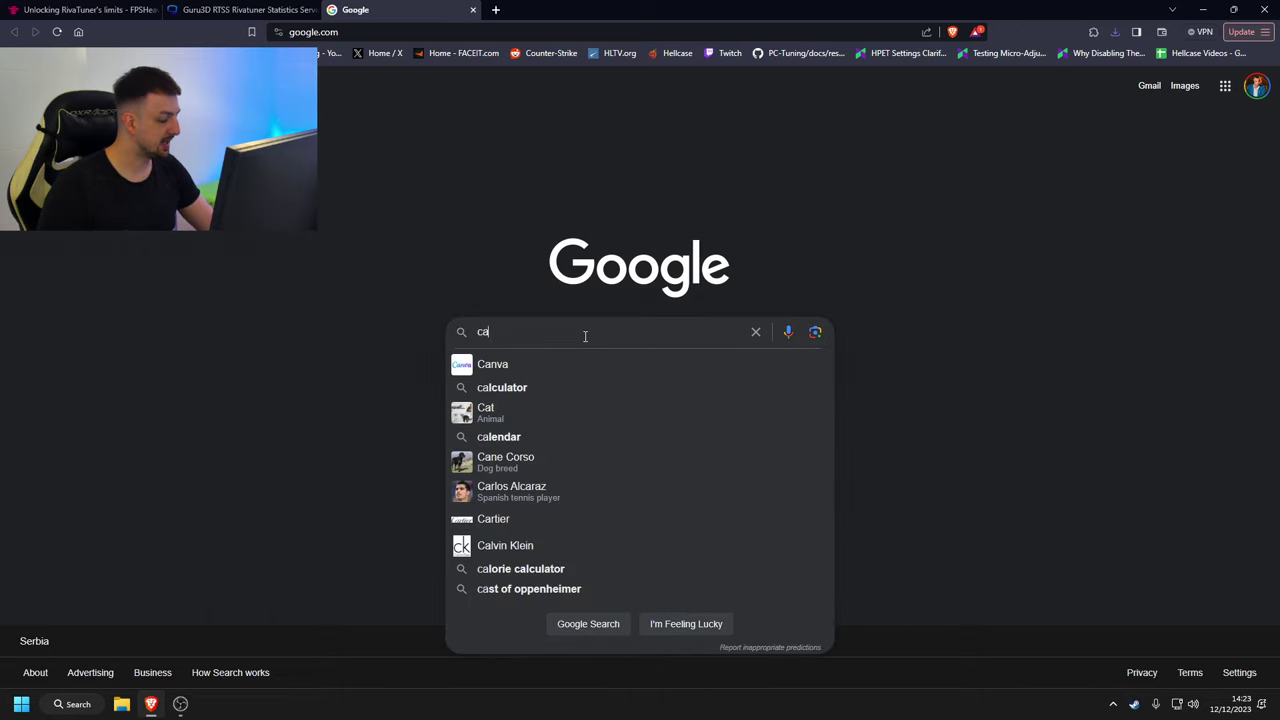
pyautogui.write('pframex')
pyautogui.press('Return')
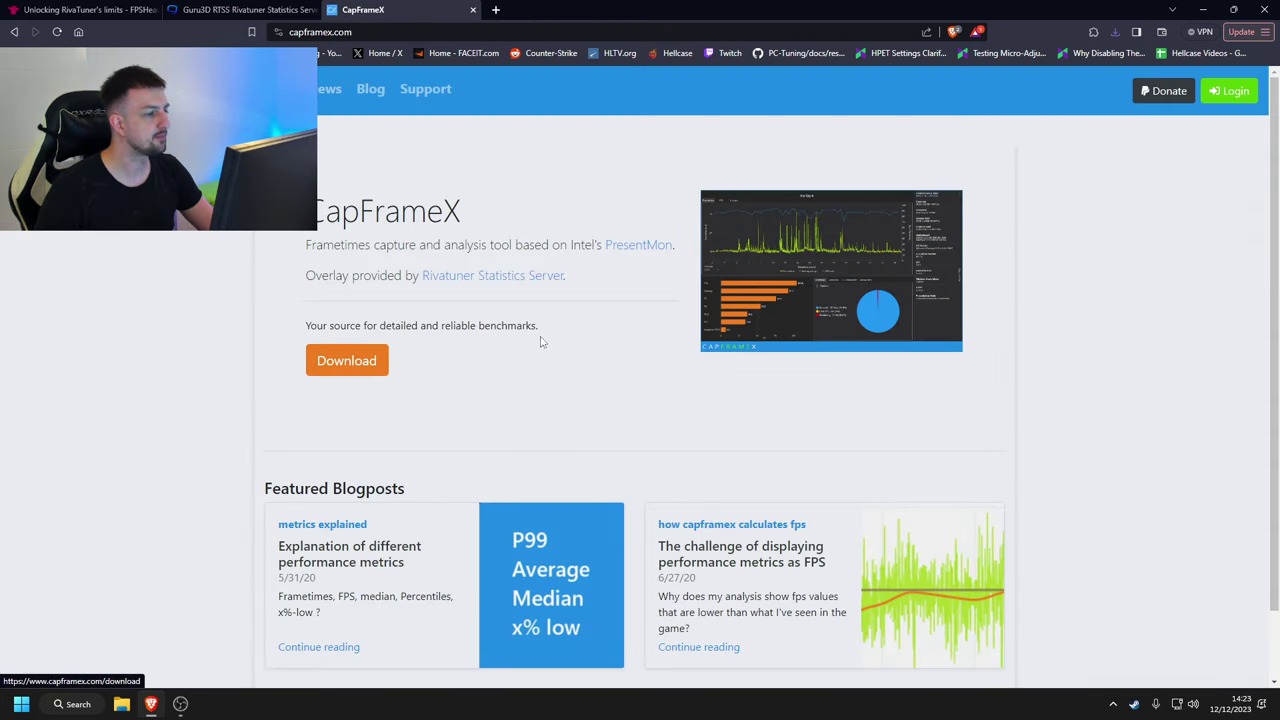
pyautogui.click(473, 10)
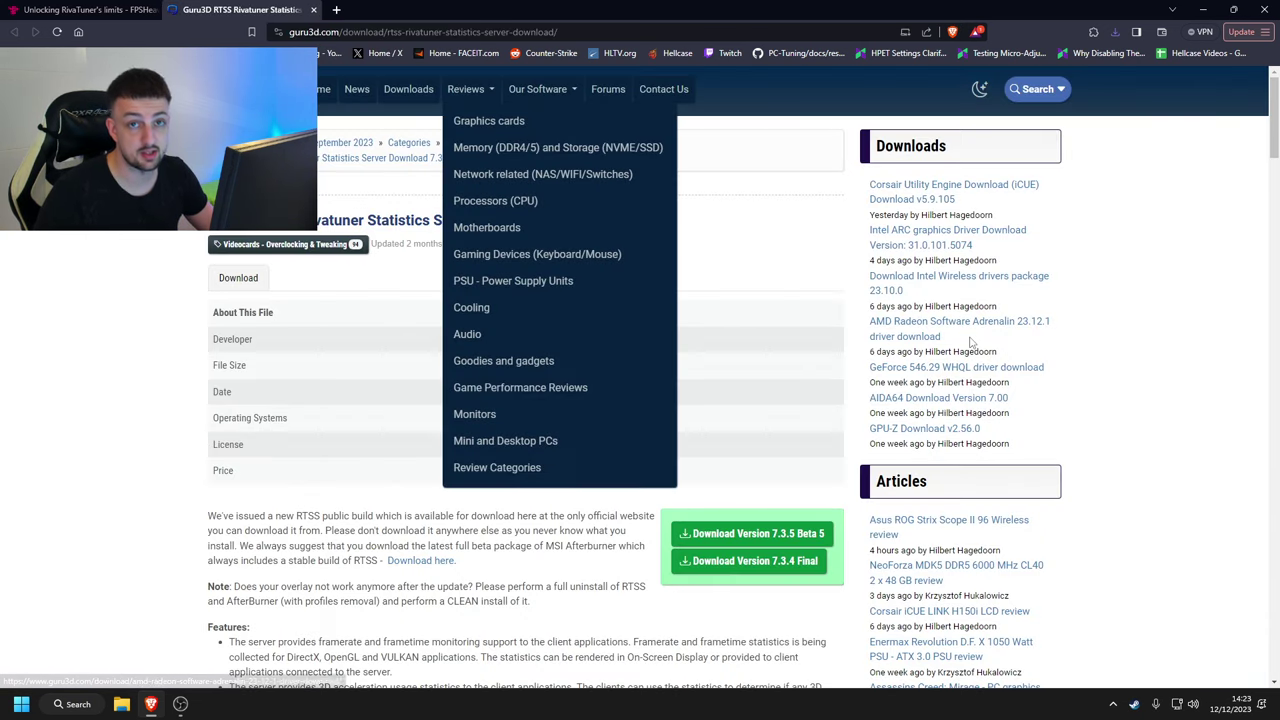
# Step: Show the desktop and switch to the RivaTuner Statistics Server already running in the background
pyautogui.press('super+d')
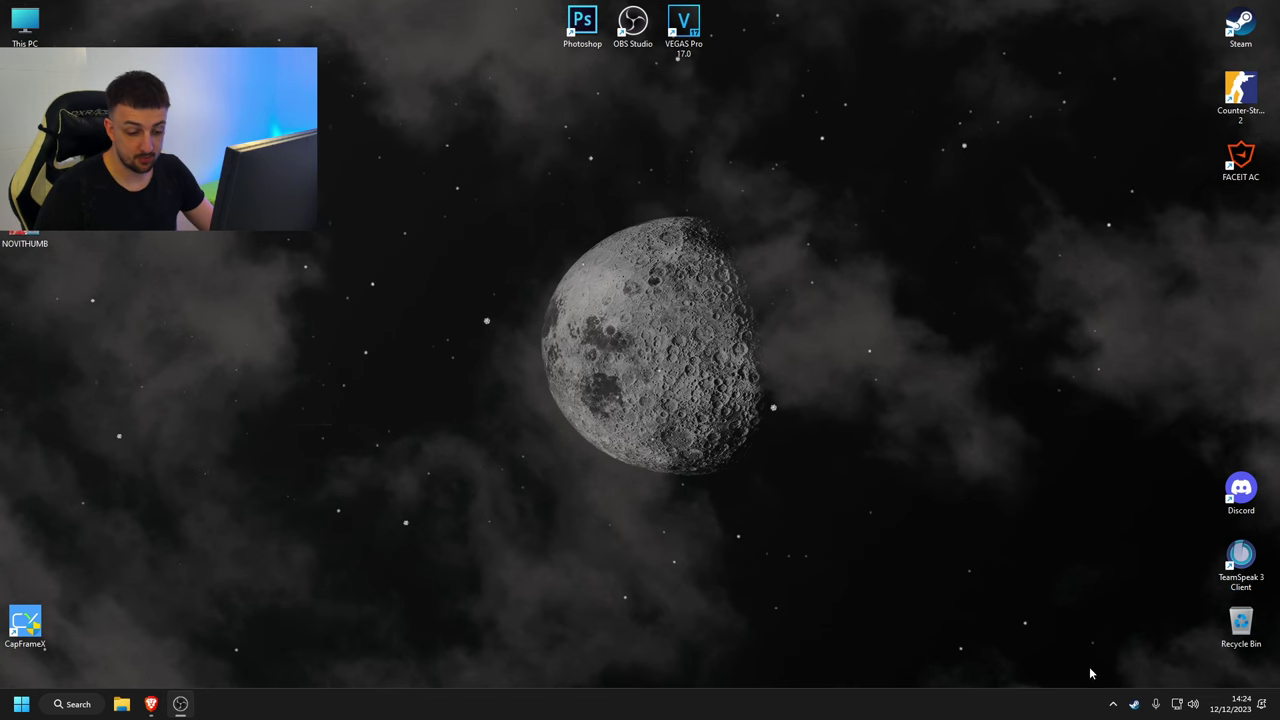
pyautogui.click(1113, 703)
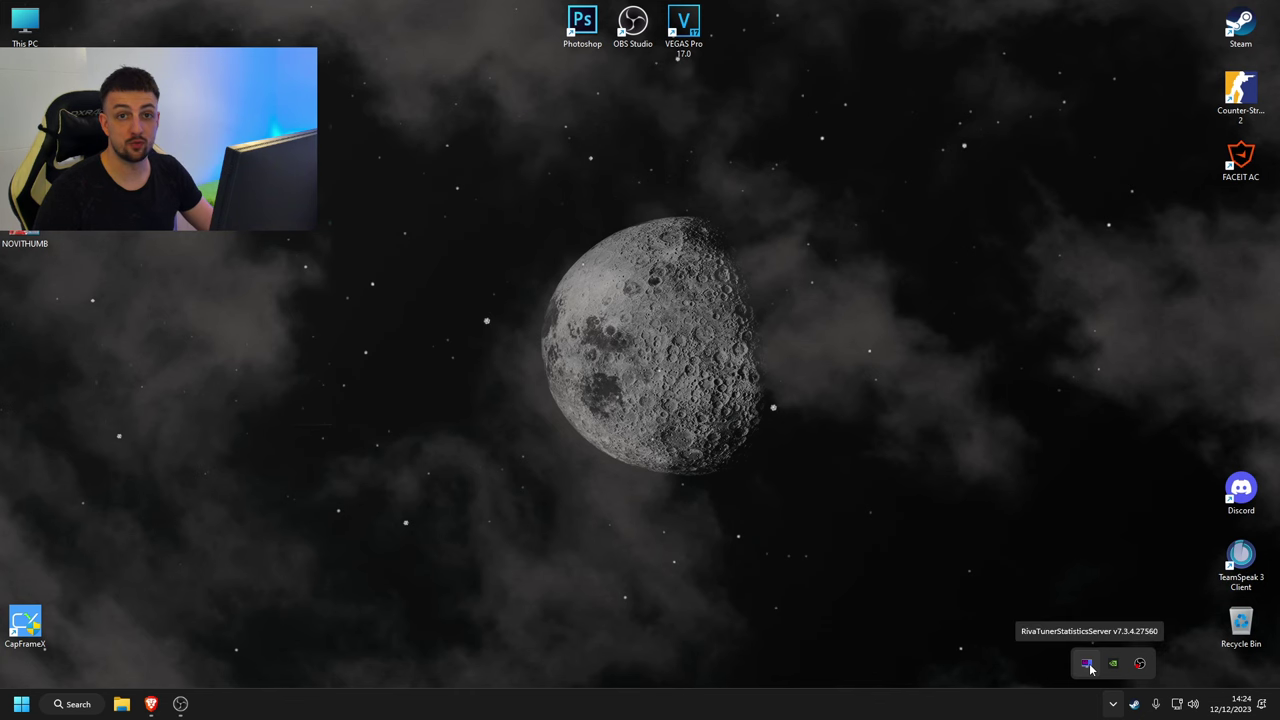
pyautogui.click(1088, 665)
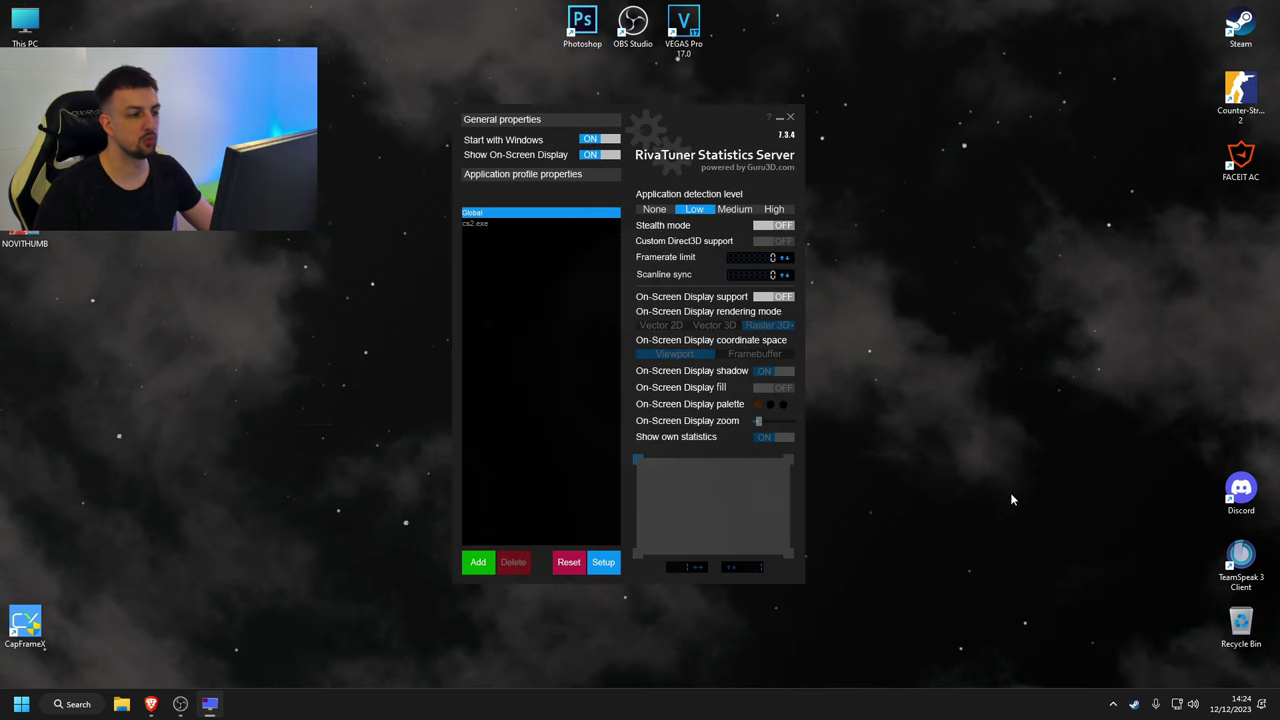
# Step: Switch to the Steam library, review the launch options in Counter-Strike 2's properties, and close them
pyautogui.rightClick(1133, 704)
pyautogui.click(1168, 554)
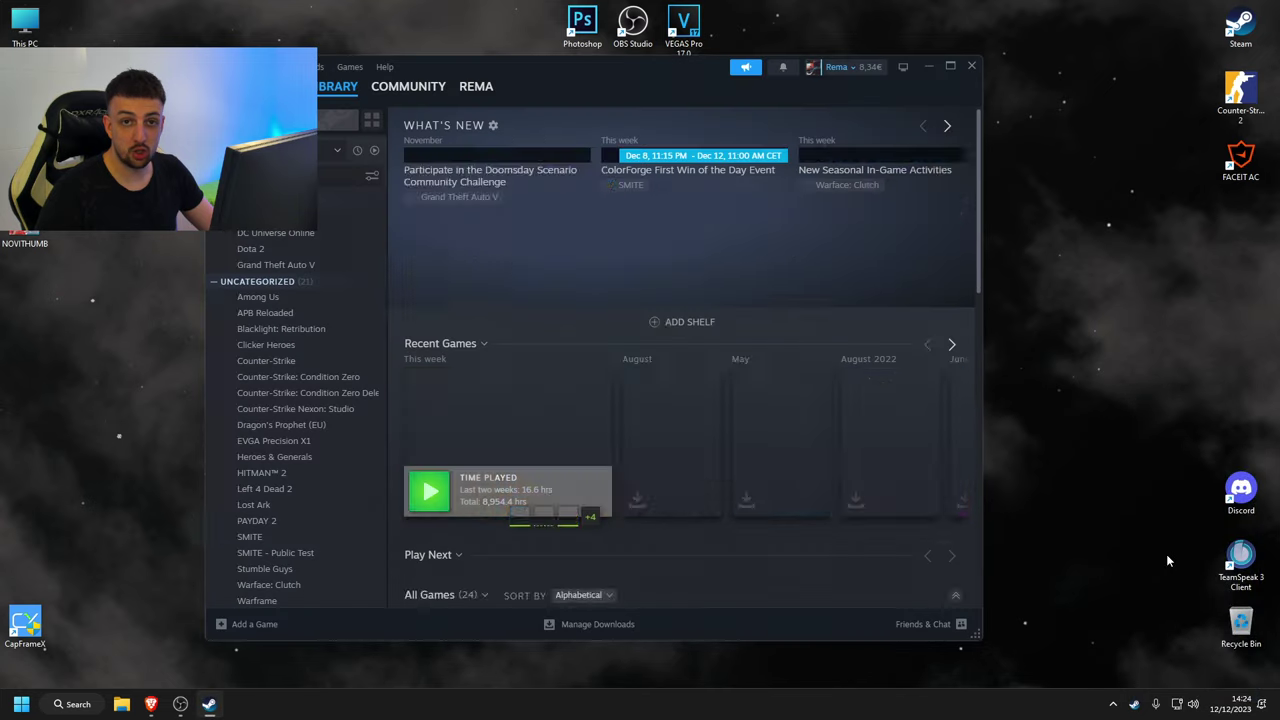
pyautogui.moveTo(365, 103)
pyautogui.click(305, 220)
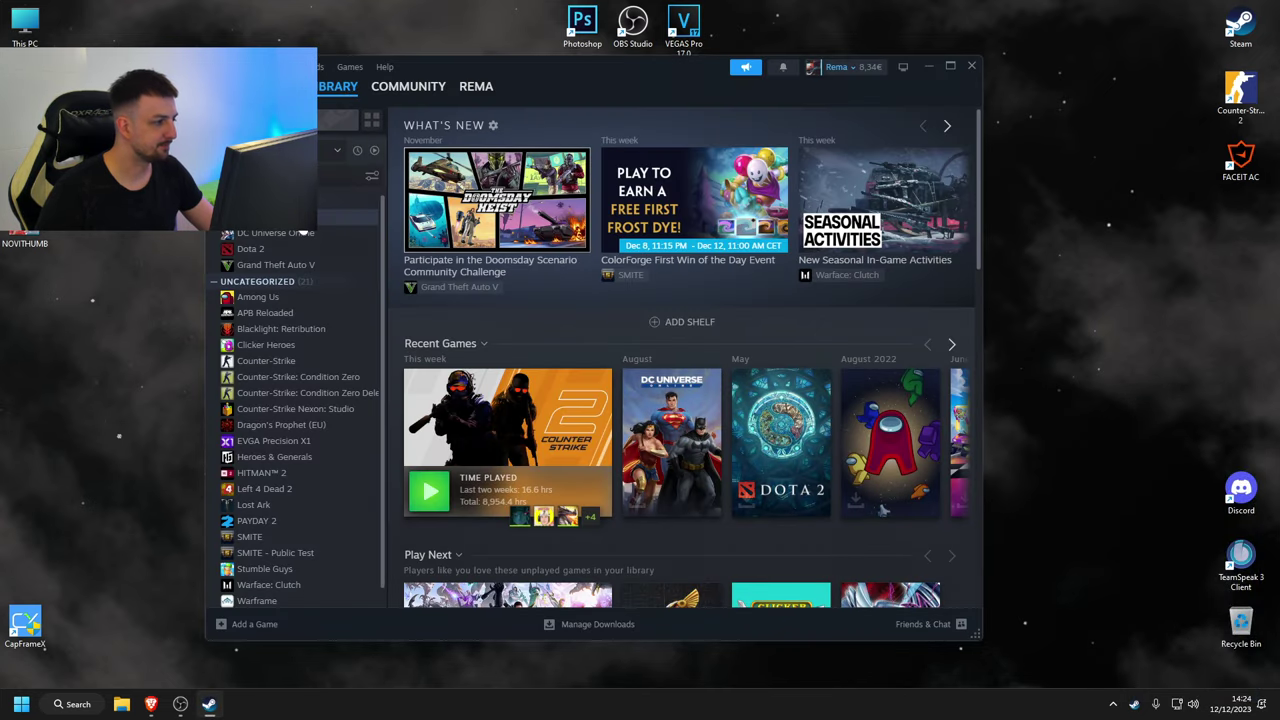
pyautogui.rightClick(305, 222)
pyautogui.click(336, 324)
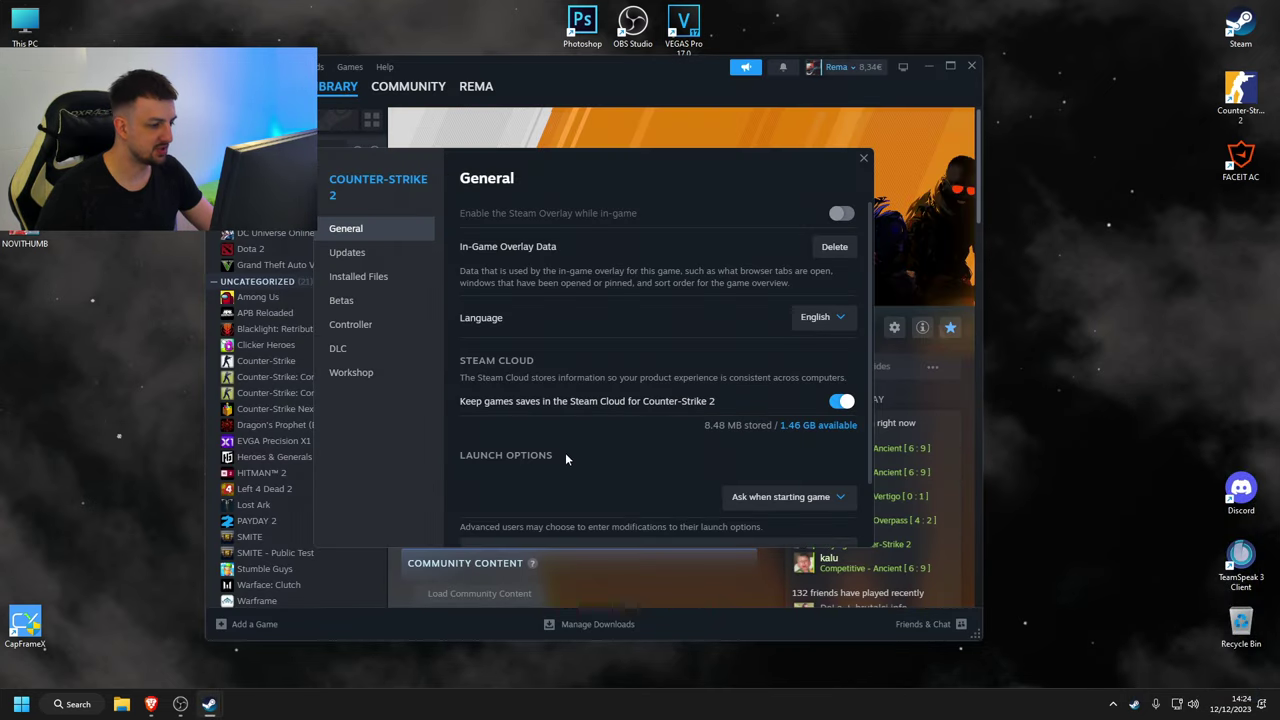
pyautogui.scroll(-1, 565, 452)
pyautogui.click(482, 476)
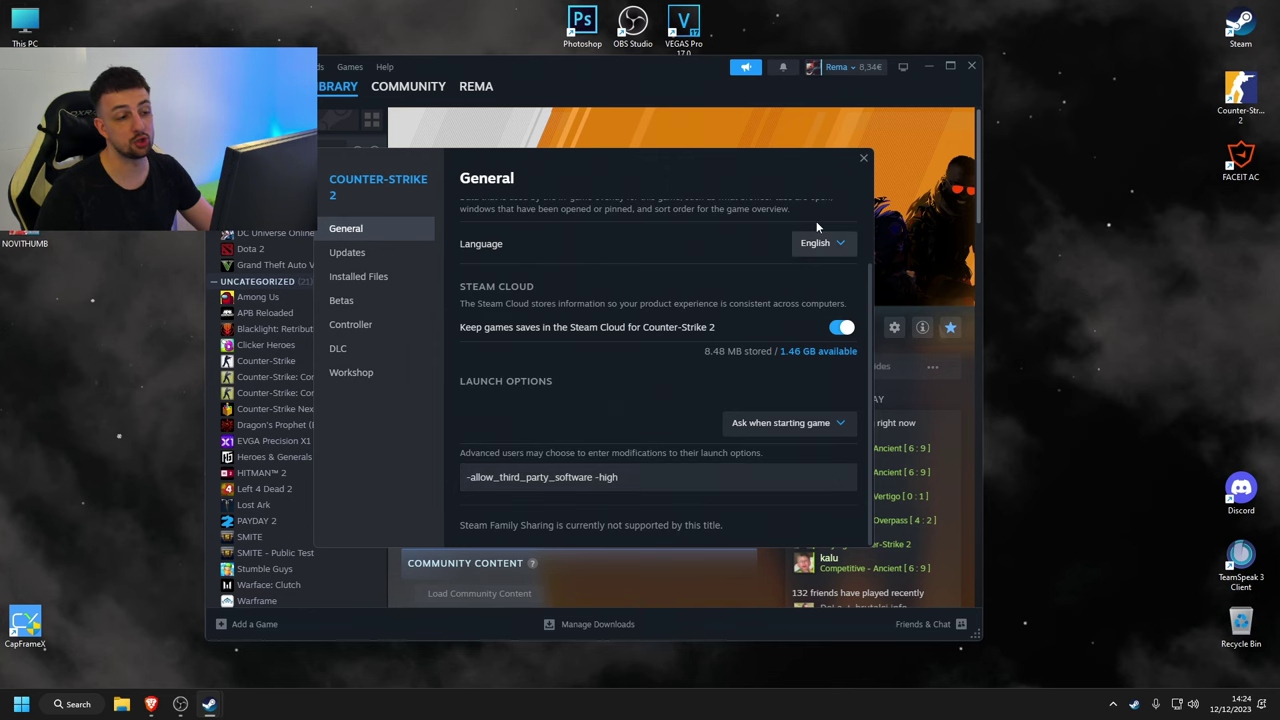
pyautogui.click(863, 158)
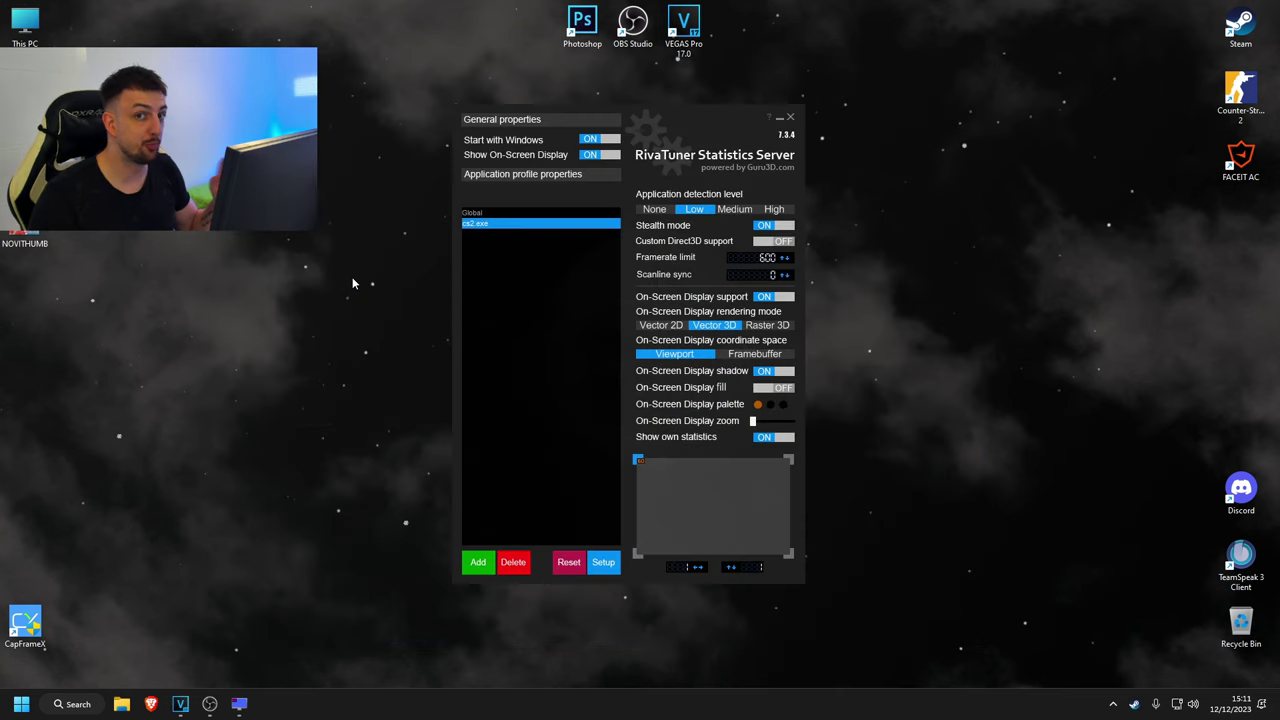
# Step: Add an application profile in RivaTuner Statistics Server for the cs2 executable in Counter-Strike Global Offensive's game\bin\win64 folder
pyautogui.click(488, 565)
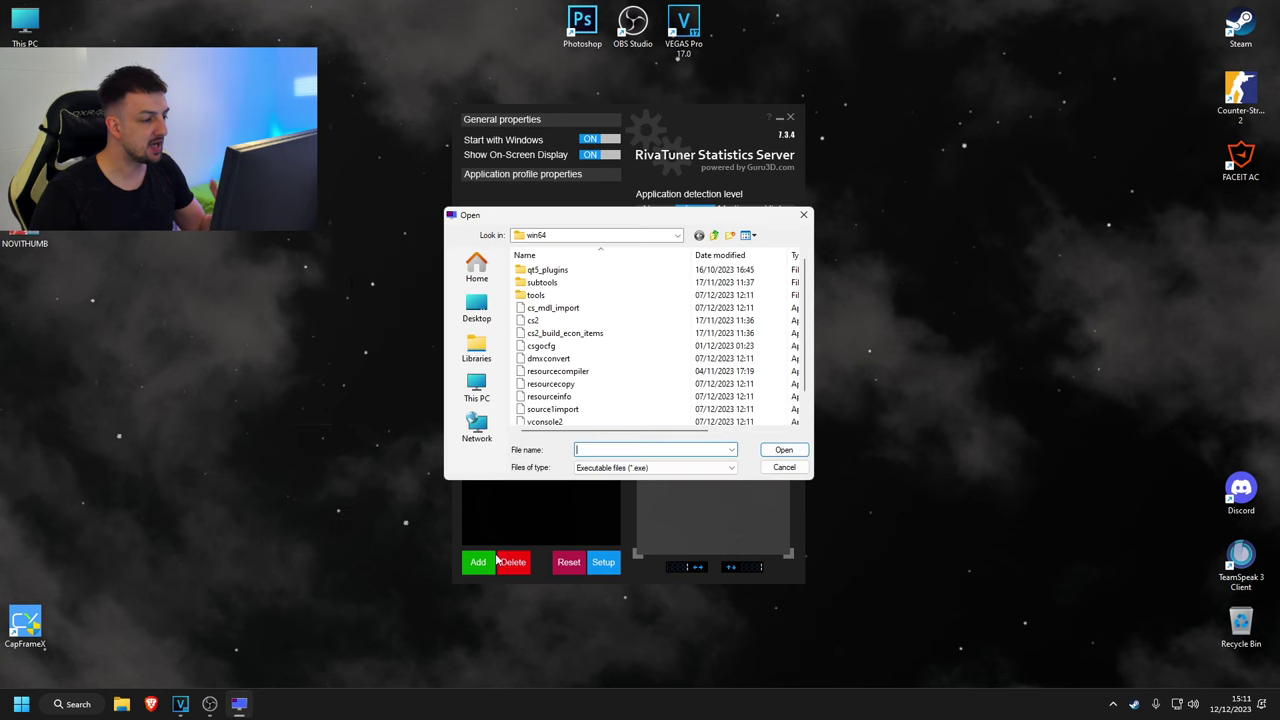
pyautogui.click(677, 235)
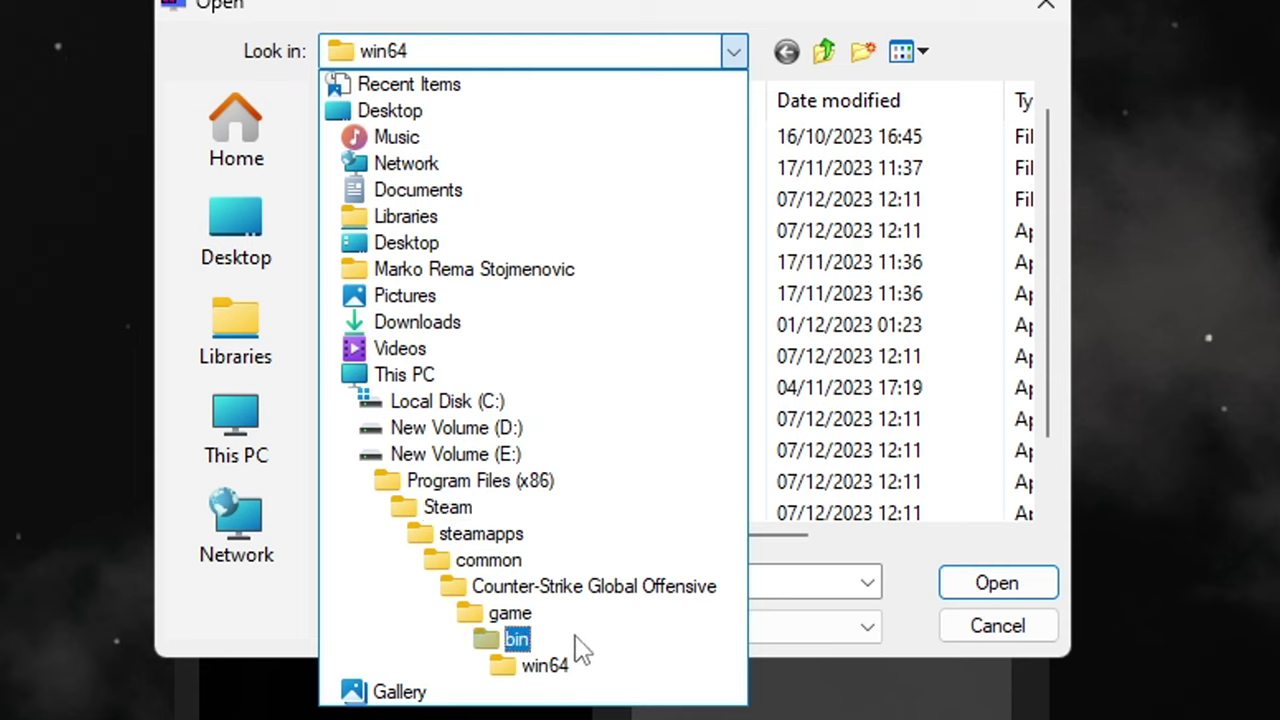
pyautogui.click(908, 580)
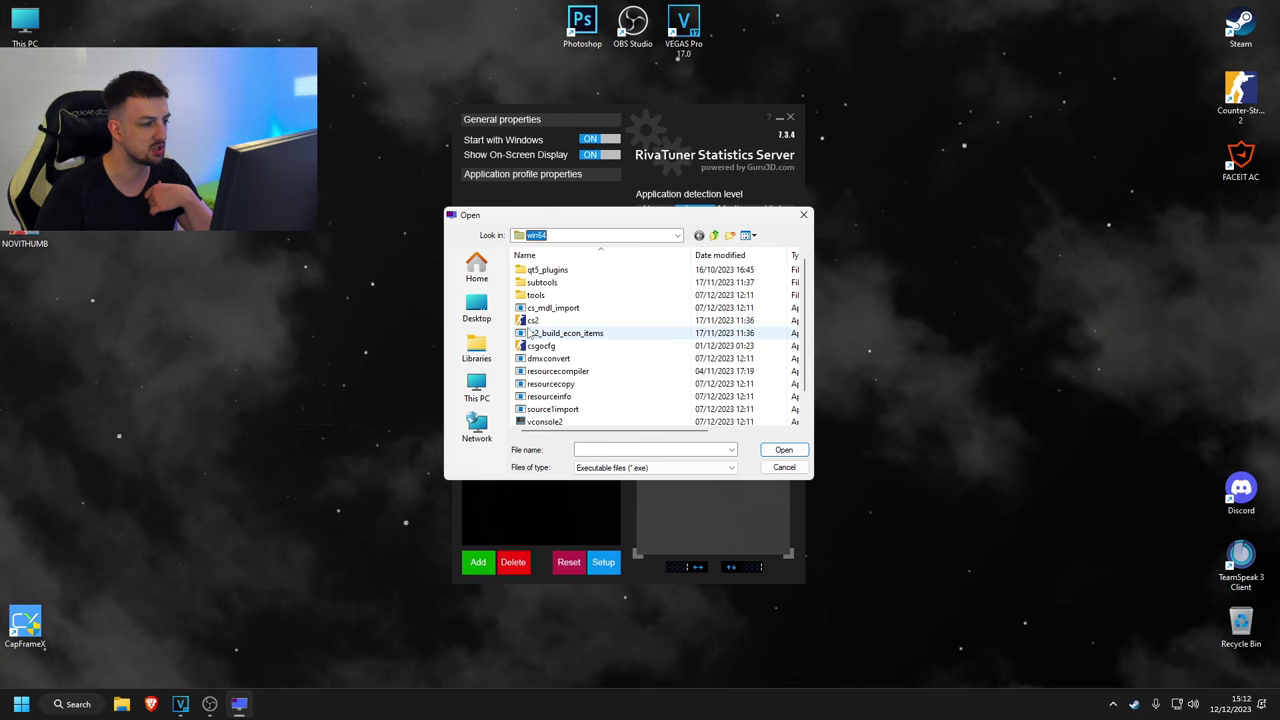
pyautogui.click(377, 261)
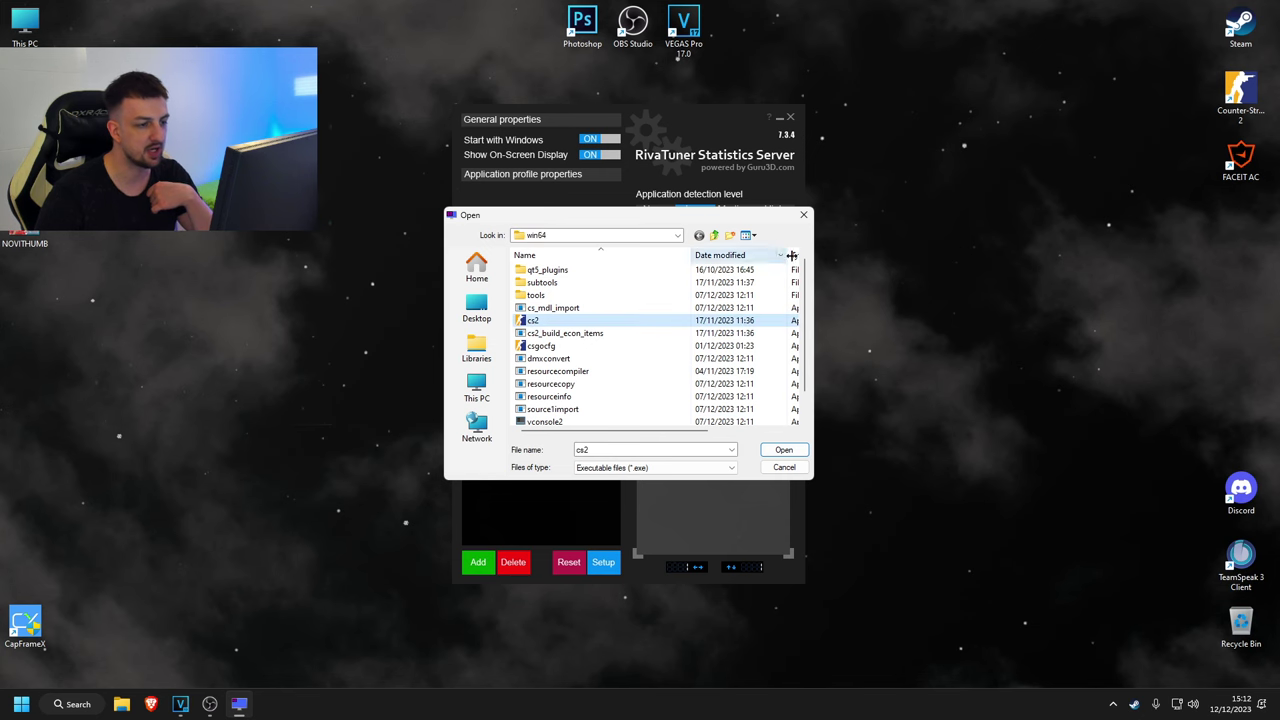
pyautogui.click(786, 452)
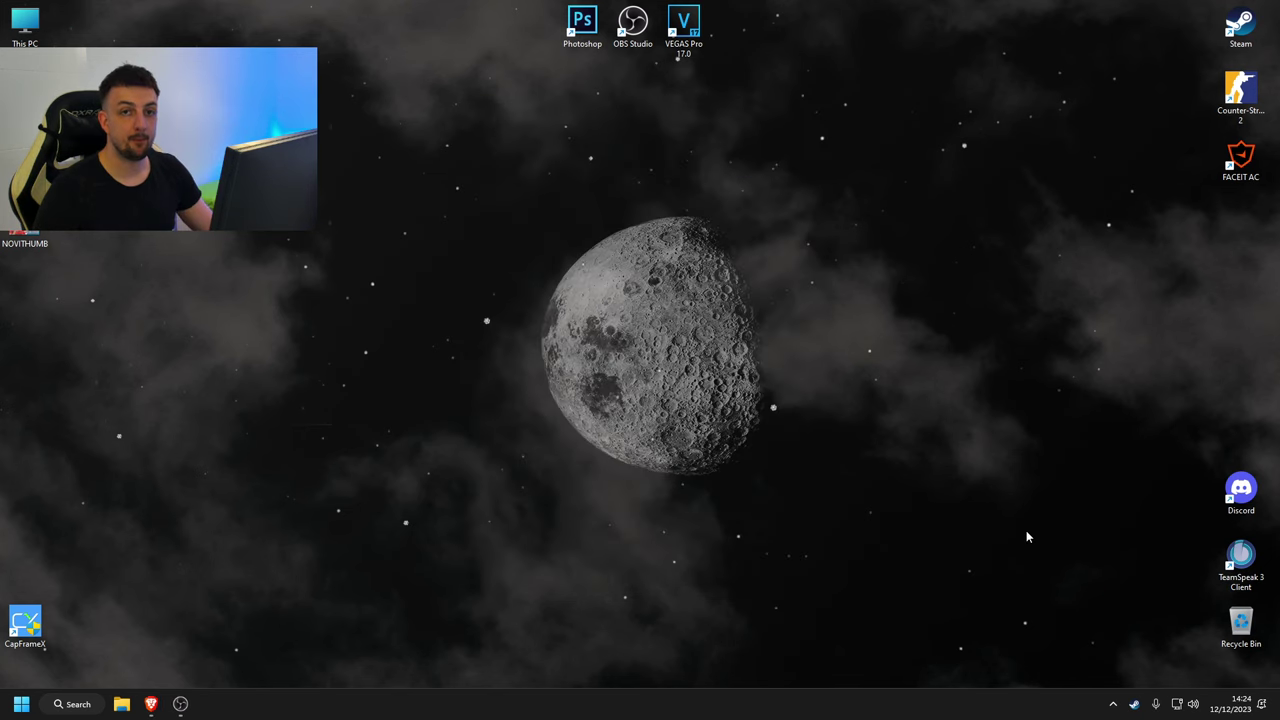
# Step: Reopen RivaTuner Statistics Server, review the framerate limit and other settings of the cs2.exe profile, and close the window
pyautogui.click(1112, 704)
pyautogui.click(1086, 663)
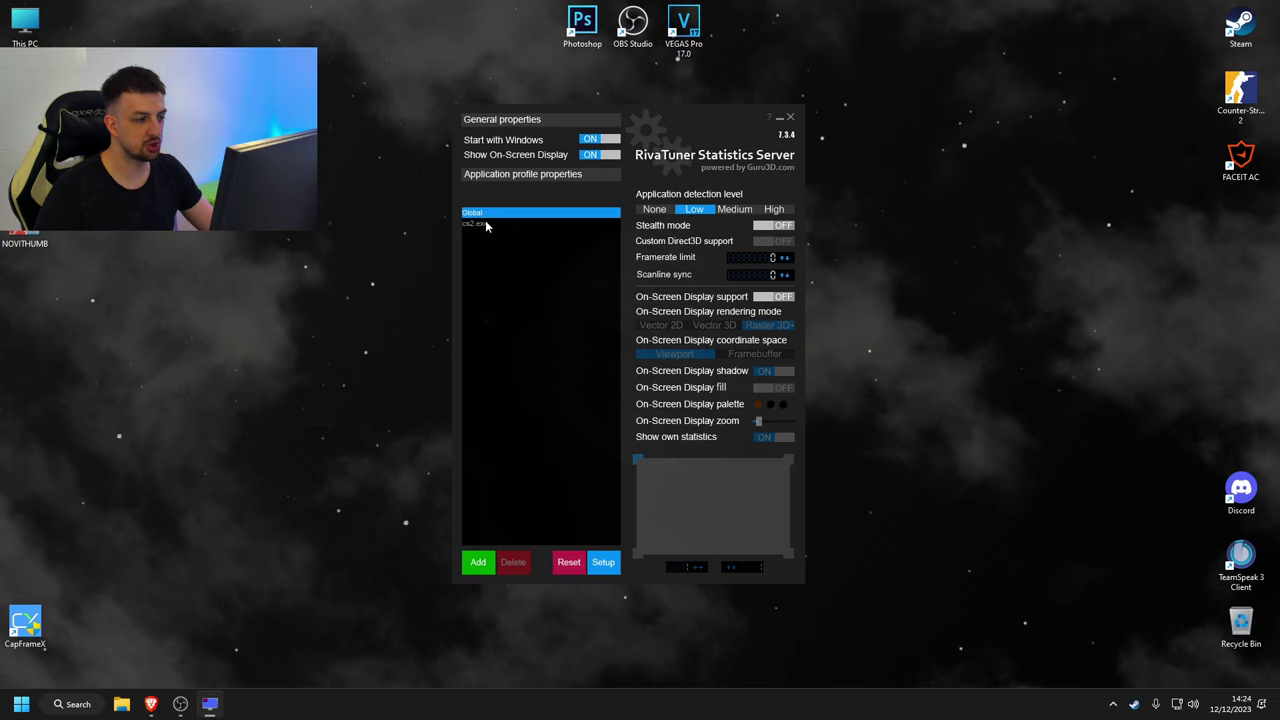
pyautogui.moveTo(489, 228)
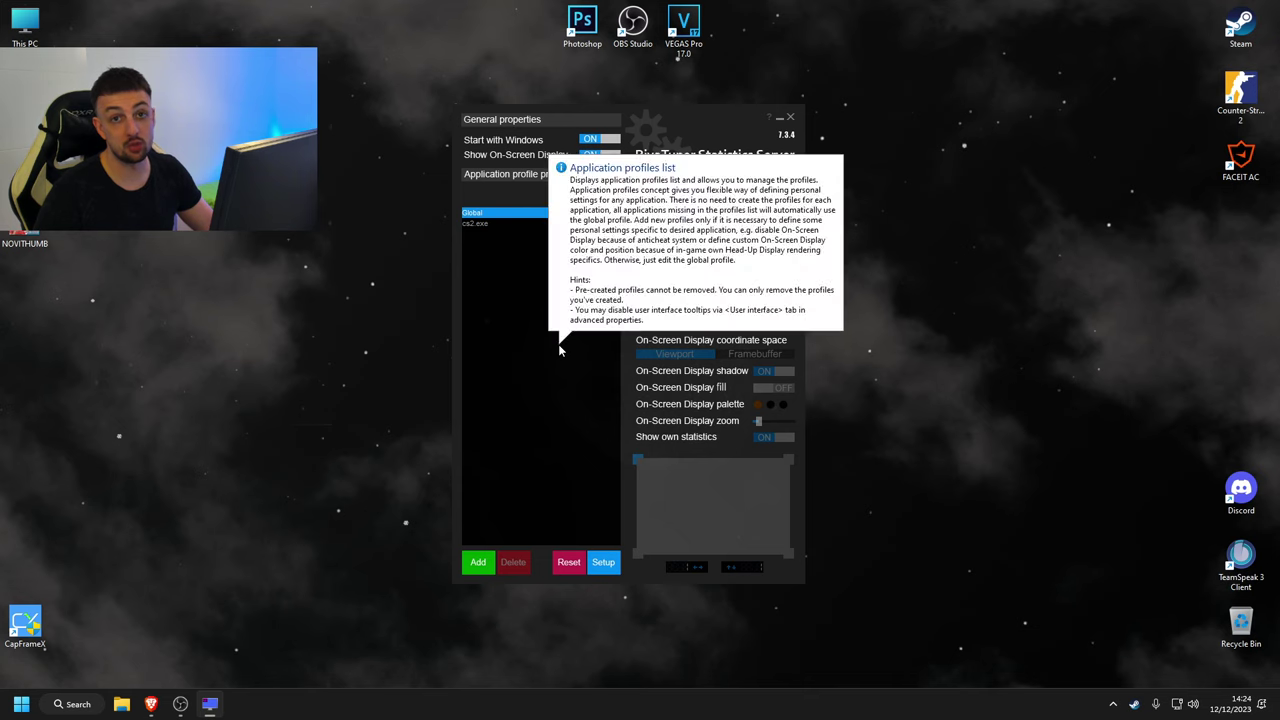
pyautogui.press('Down')
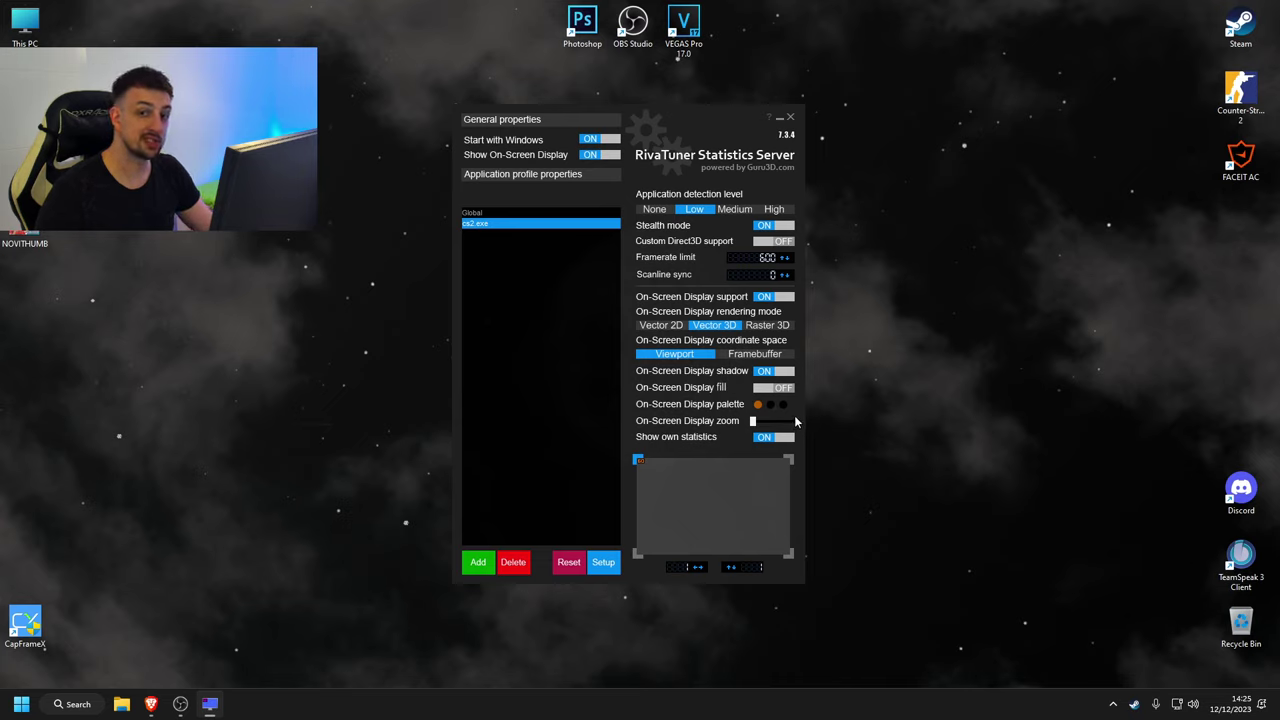
pyautogui.click(790, 117)
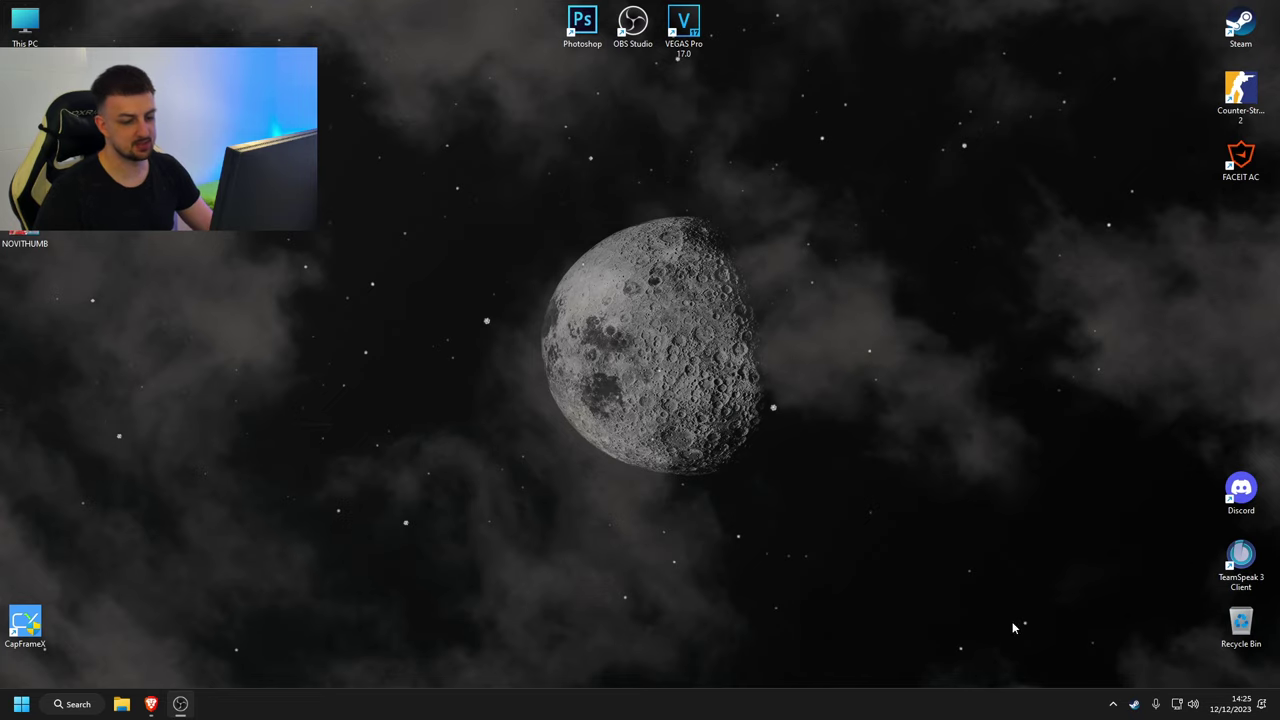
# Step: Switch to CapFrameX, examine the frametime and FPS analysis of the first Counter-Strike 2 mirage capture, and close the program
pyautogui.click(1113, 704)
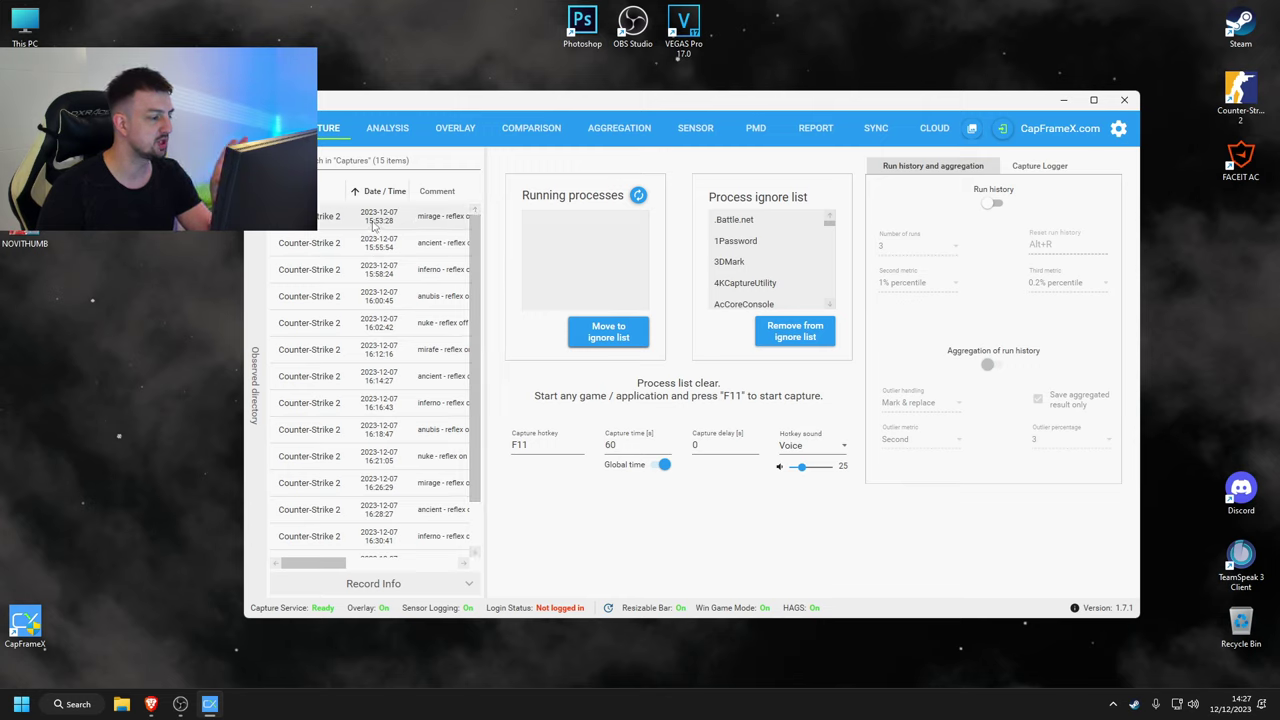
pyautogui.click(354, 219)
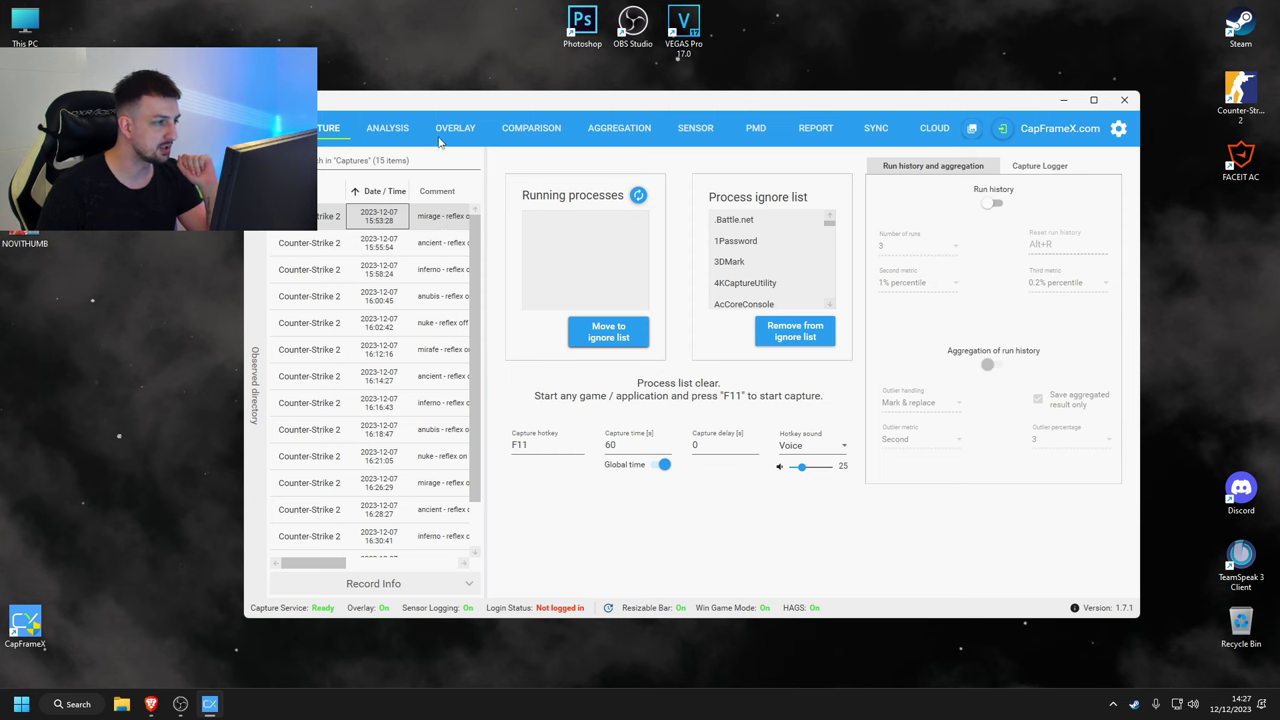
pyautogui.click(397, 128)
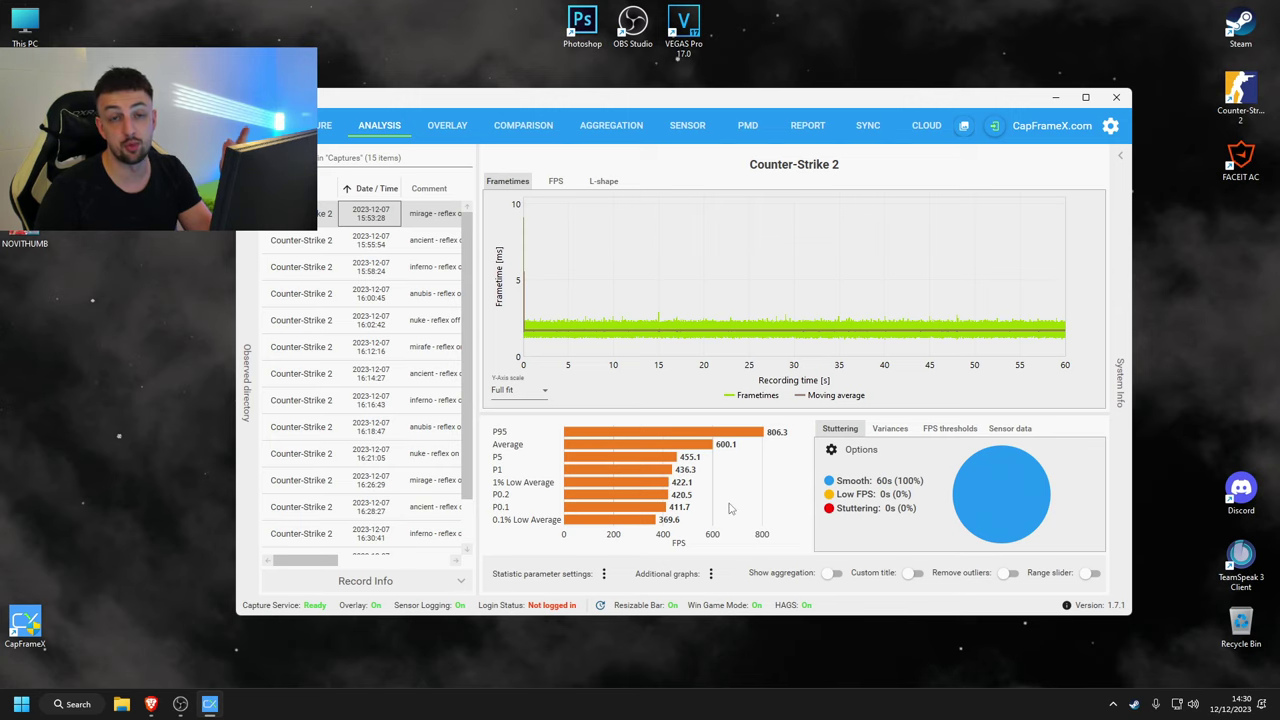
pyautogui.hotkey('alt', 'F4')
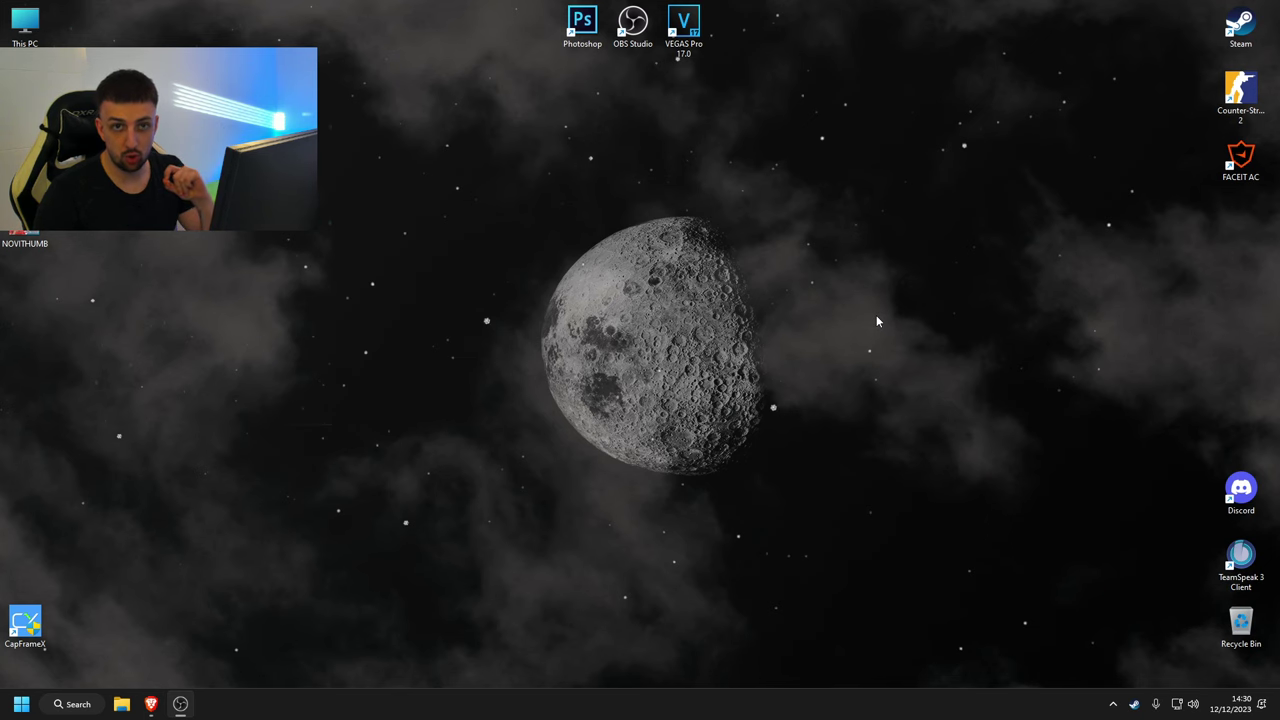
# Step: Locate the Add_Take_Ownership_to_context_menu (1) registry file in the Downloads folder, view its available actions, and close the folder
pyautogui.press('super+e')
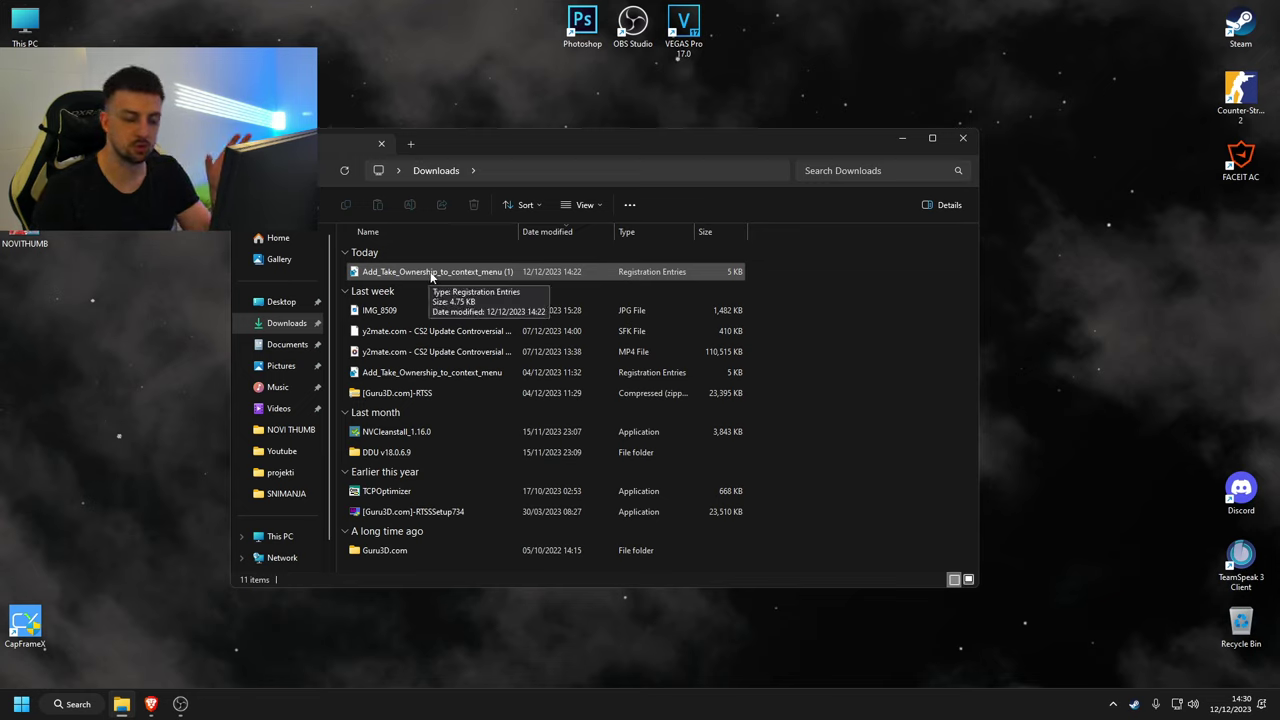
pyautogui.rightClick(431, 276)
pyautogui.click(850, 320)
pyautogui.click(850, 324)
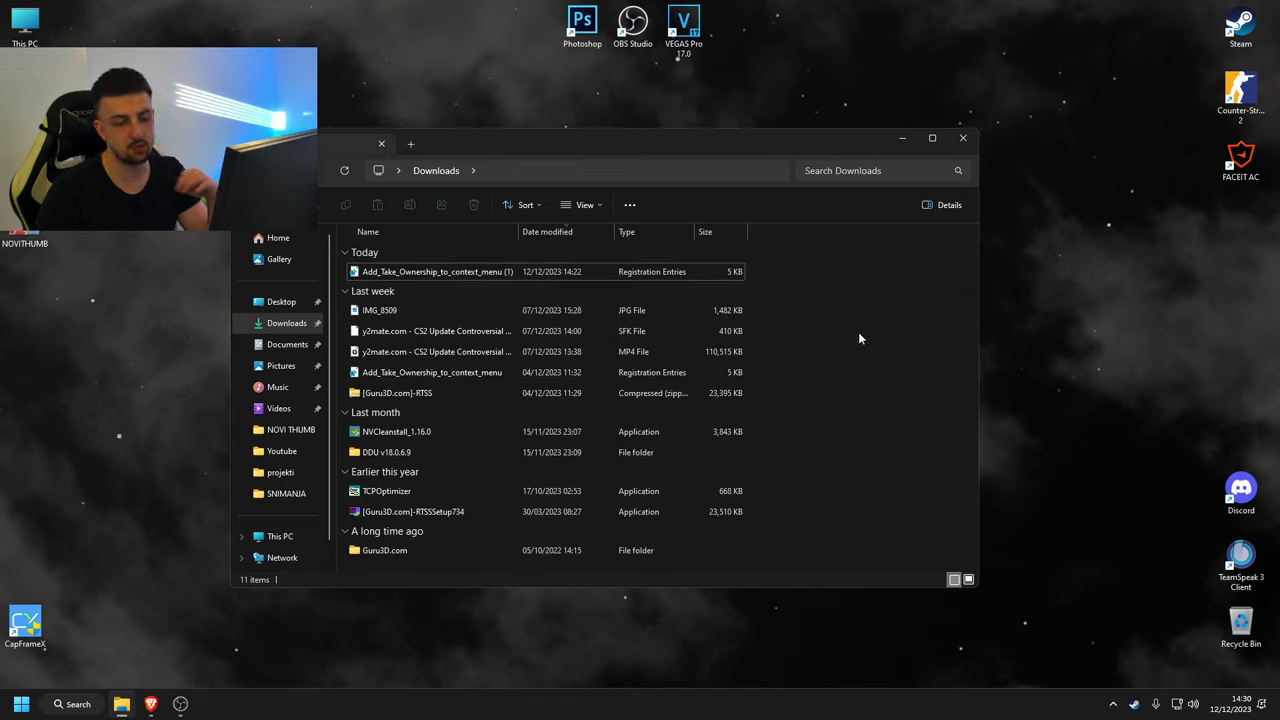
pyautogui.click(963, 141)
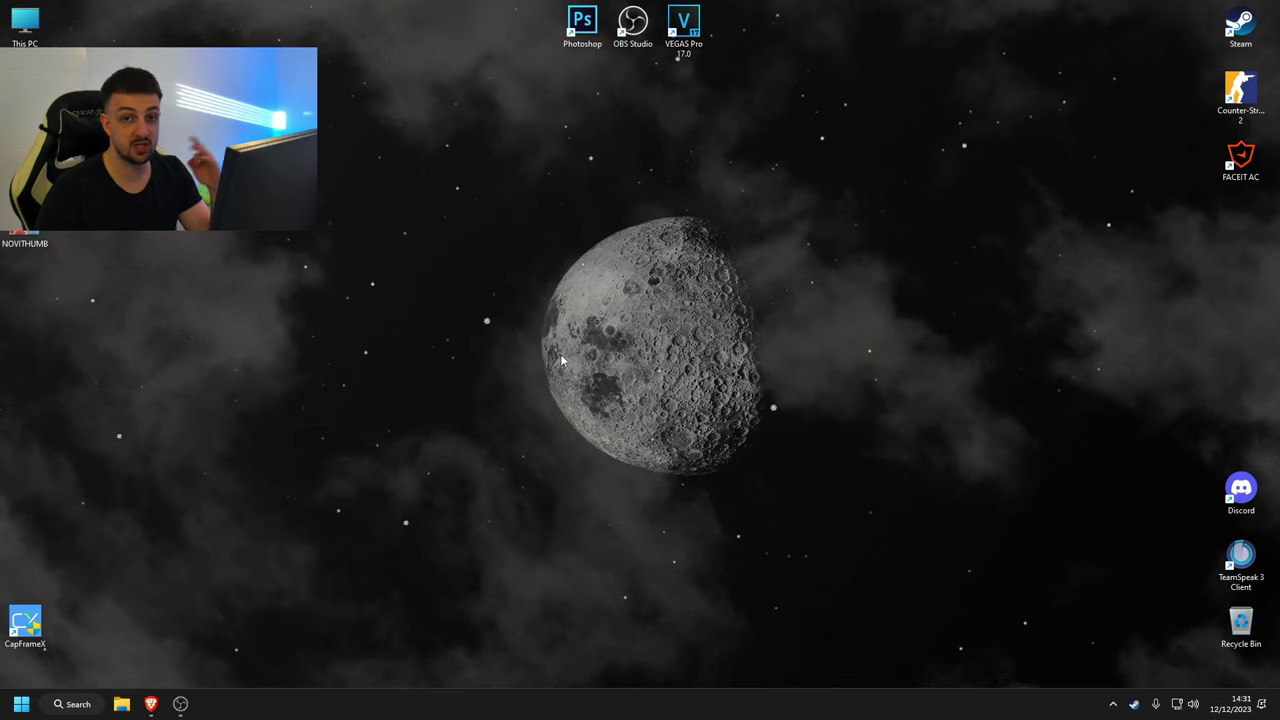
# Step: Locate the Profiles folder in C:\Program Files (x86)\RivaTuner Statistics Server and view its available actions, including Take Ownership
pyautogui.doubleClick(33, 24)
pyautogui.doubleClick(450, 268)
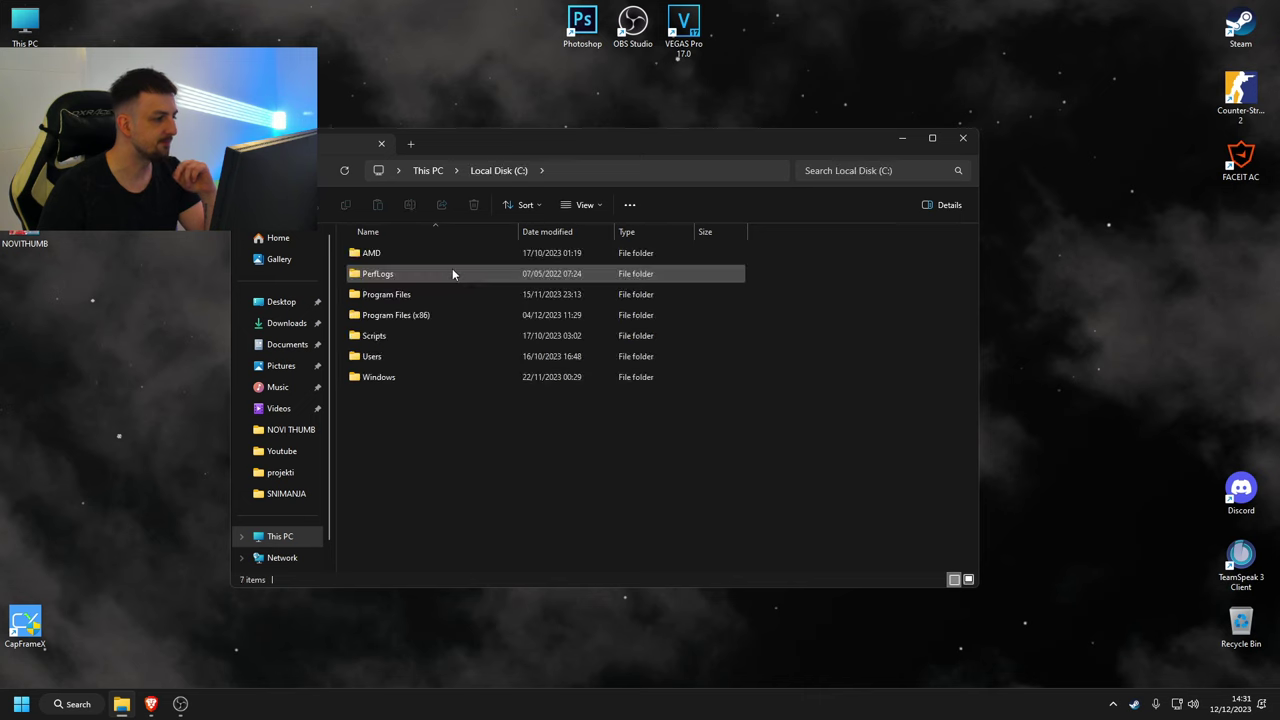
pyautogui.doubleClick(412, 316)
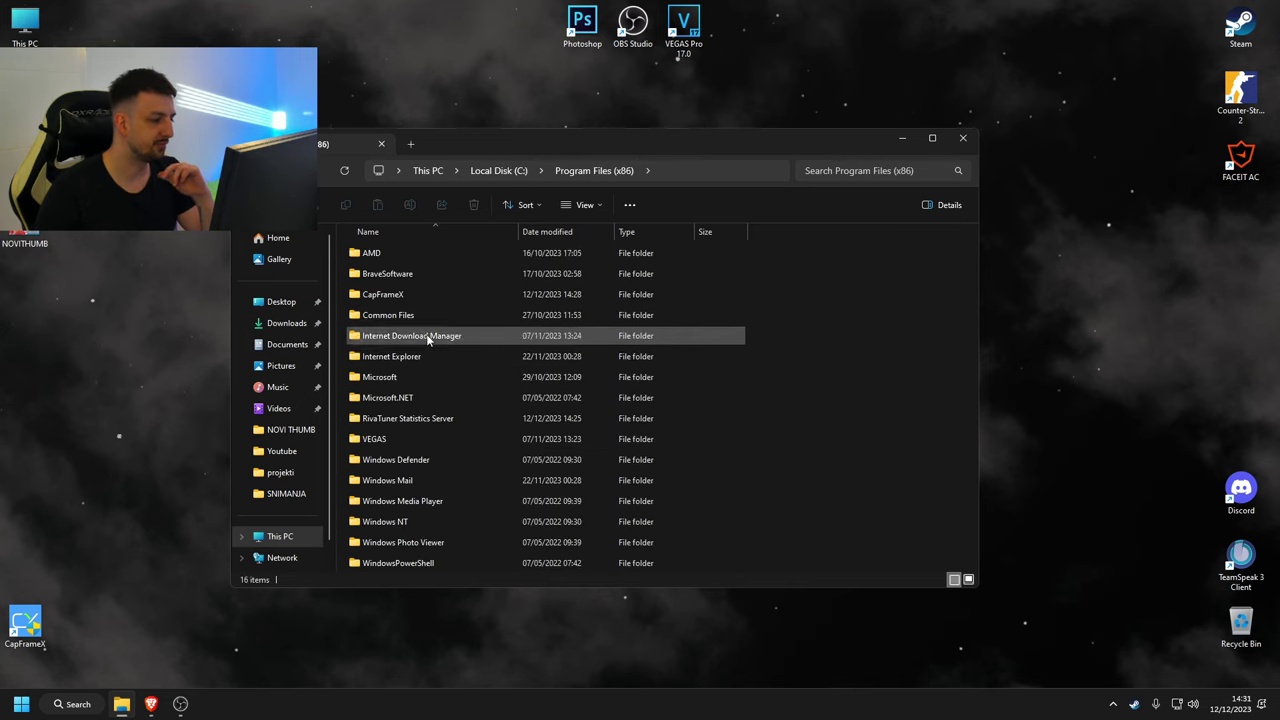
pyautogui.doubleClick(400, 419)
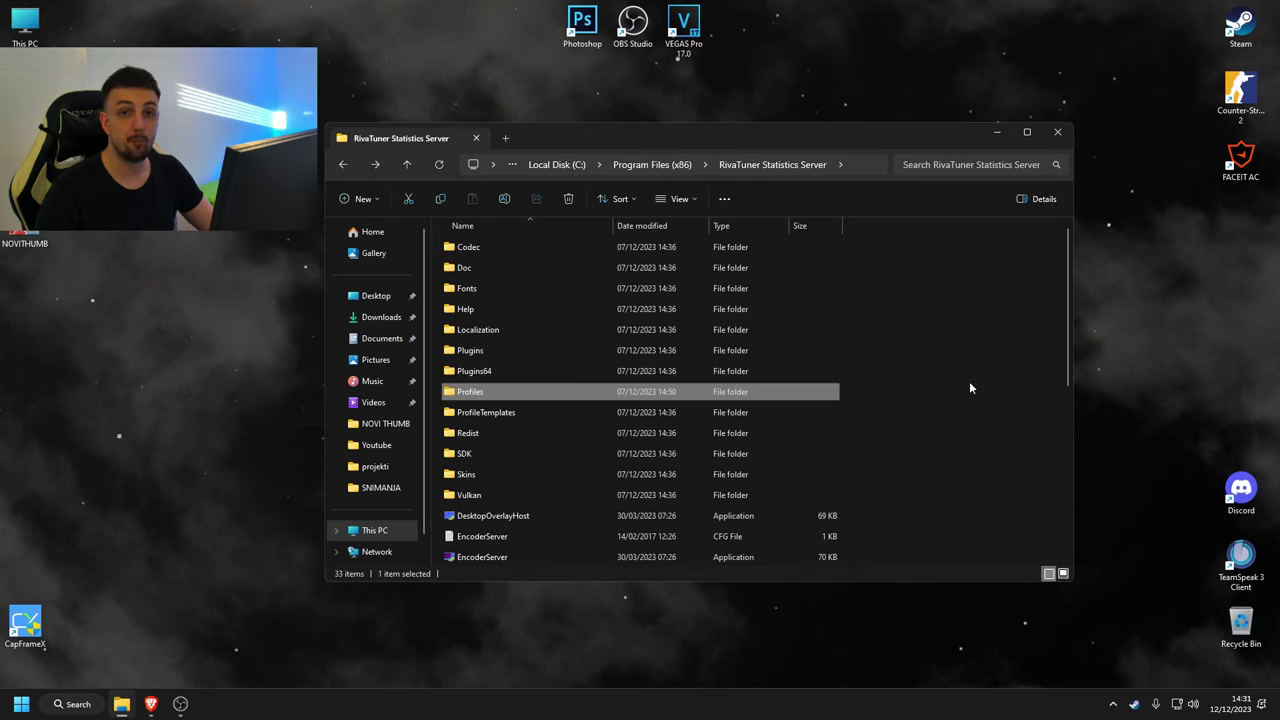
pyautogui.rightClick(473, 394)
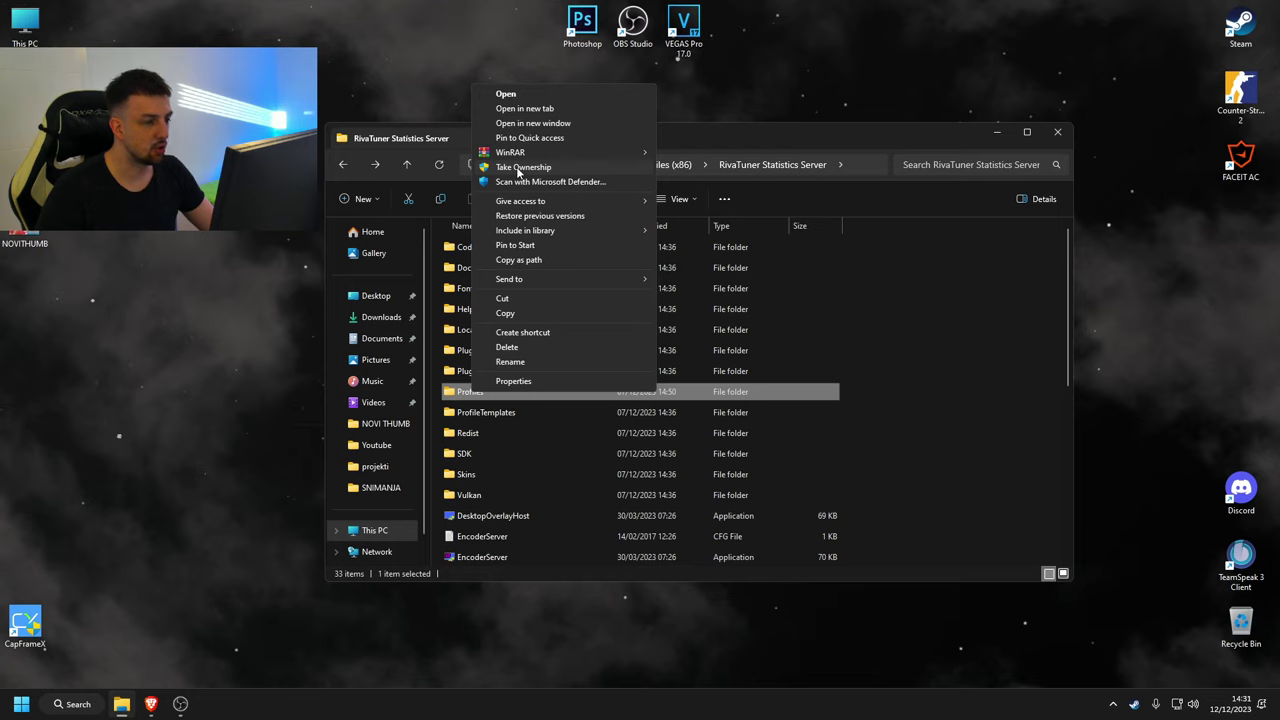
pyautogui.click(982, 378)
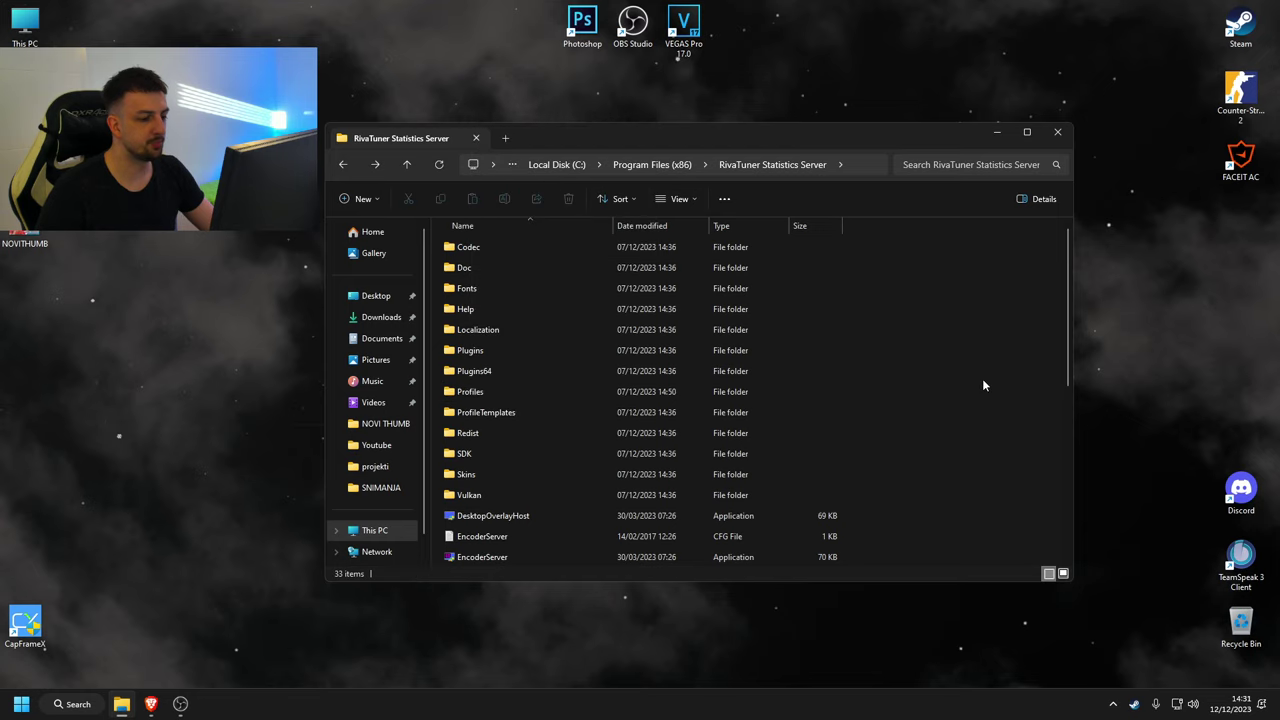
# Step: Open the cs2.exe CFG file in the Profiles folder, inspect the Limit entry under [Framerate], and close the file and folder
pyautogui.doubleClick(558, 391)
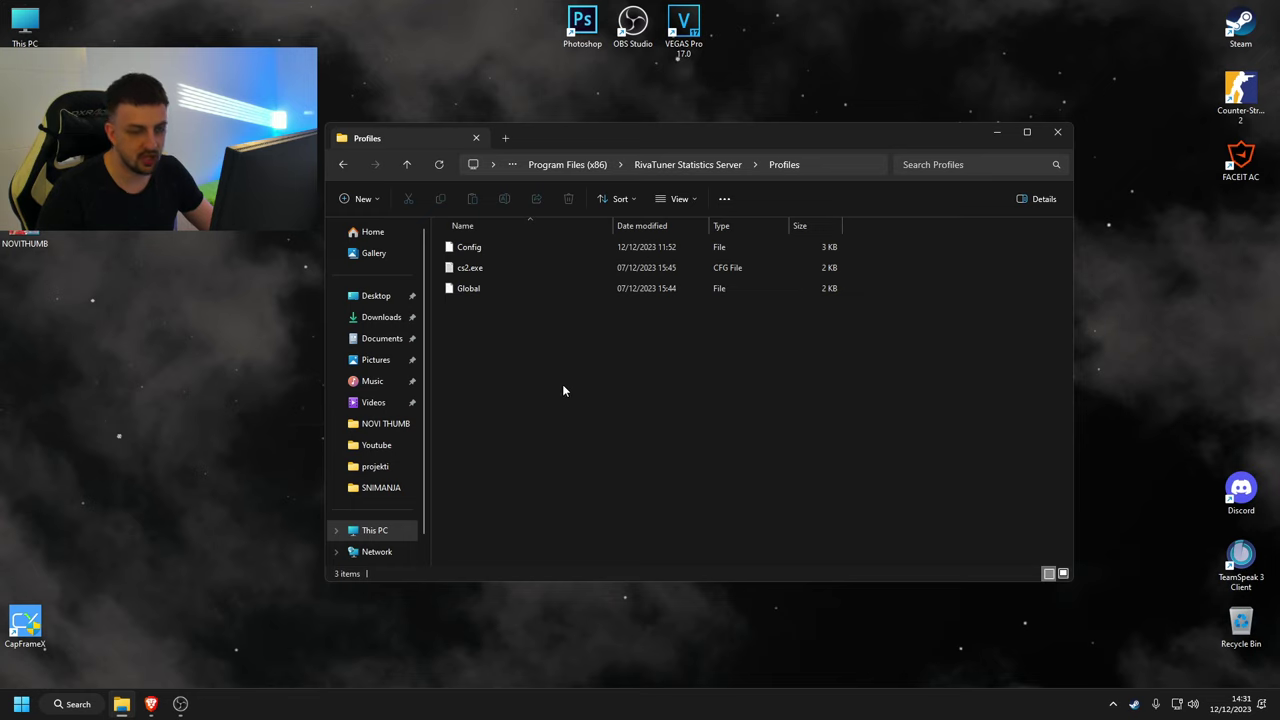
pyautogui.doubleClick(488, 268)
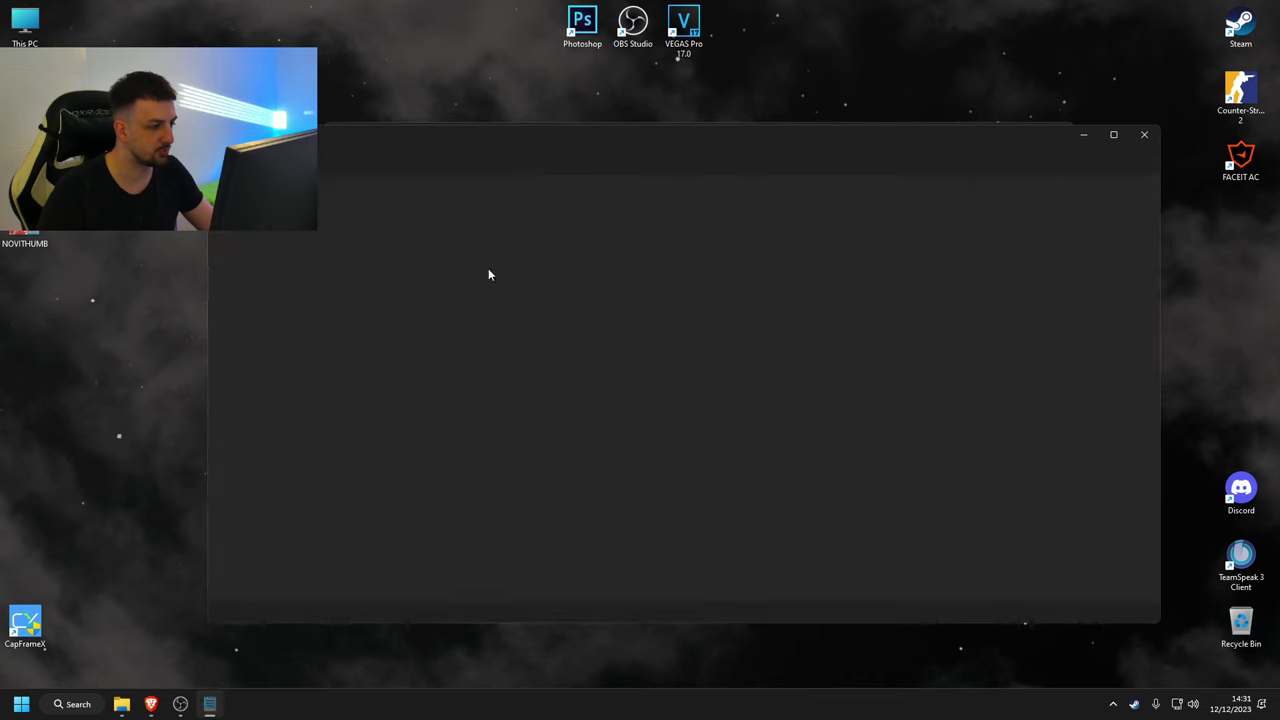
pyautogui.scroll(-2, 456, 398)
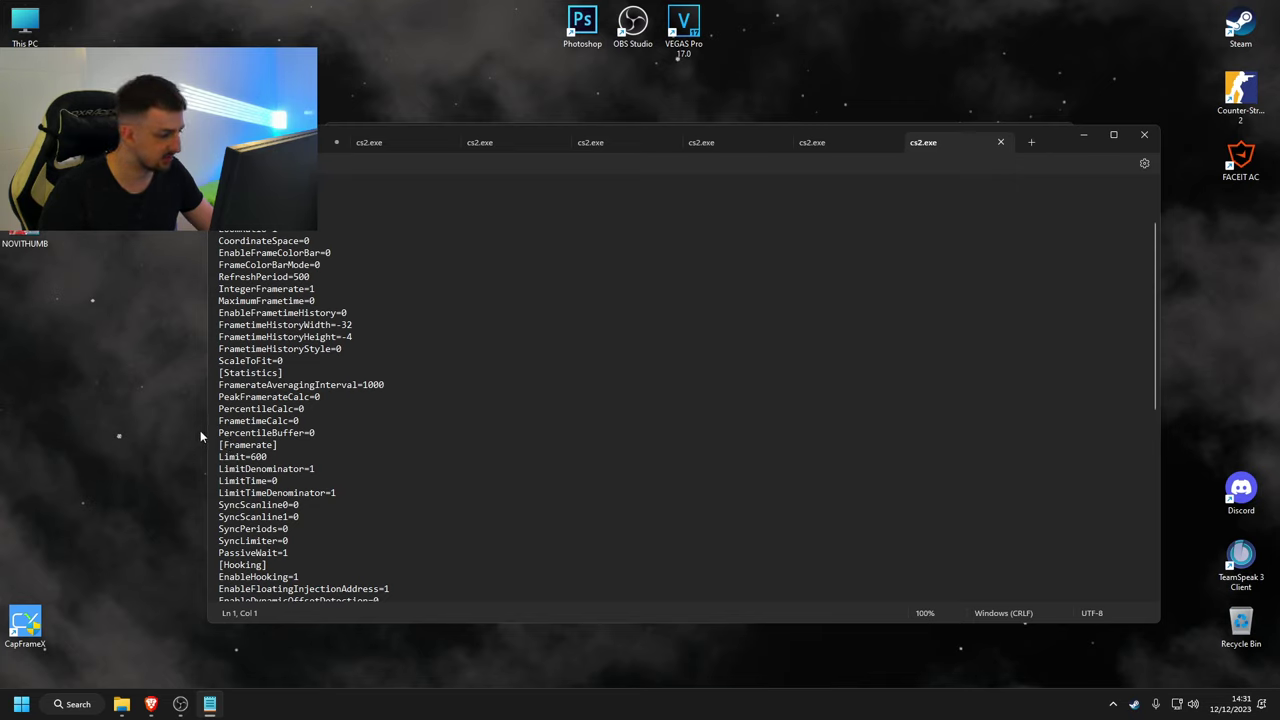
pyautogui.moveTo(221, 444); pyautogui.dragTo(280, 459)
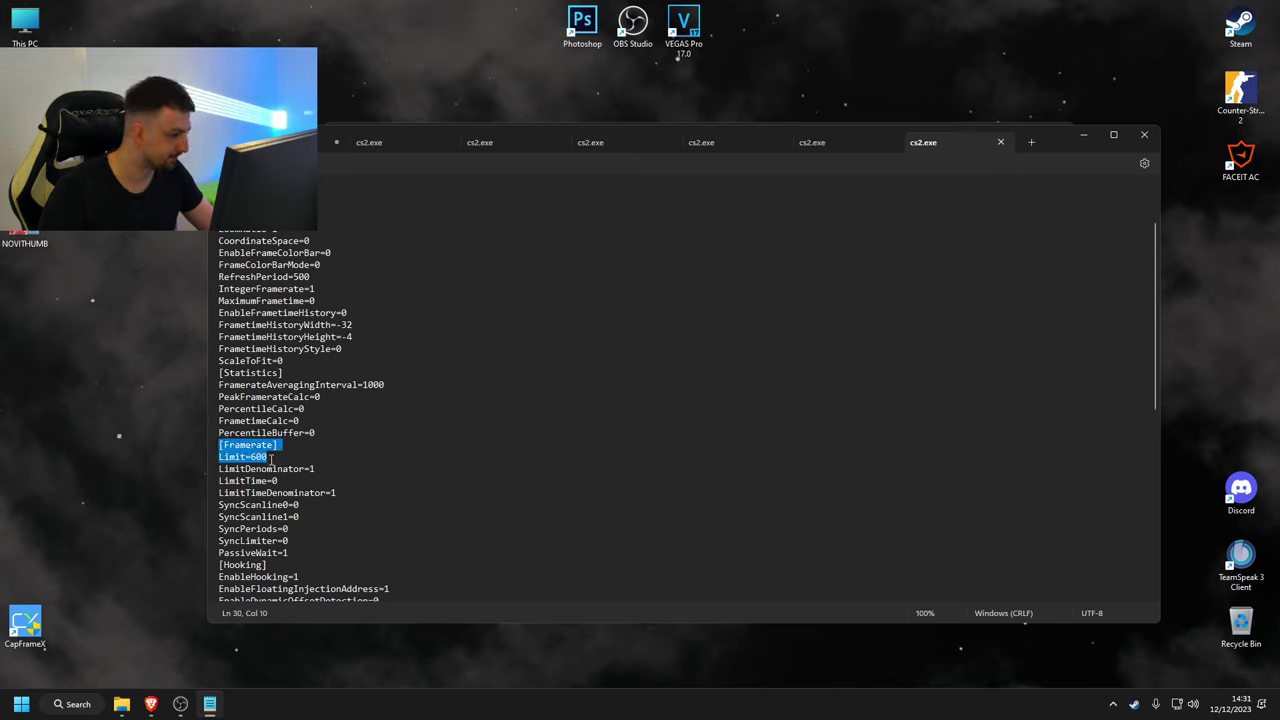
pyautogui.click(280, 459)
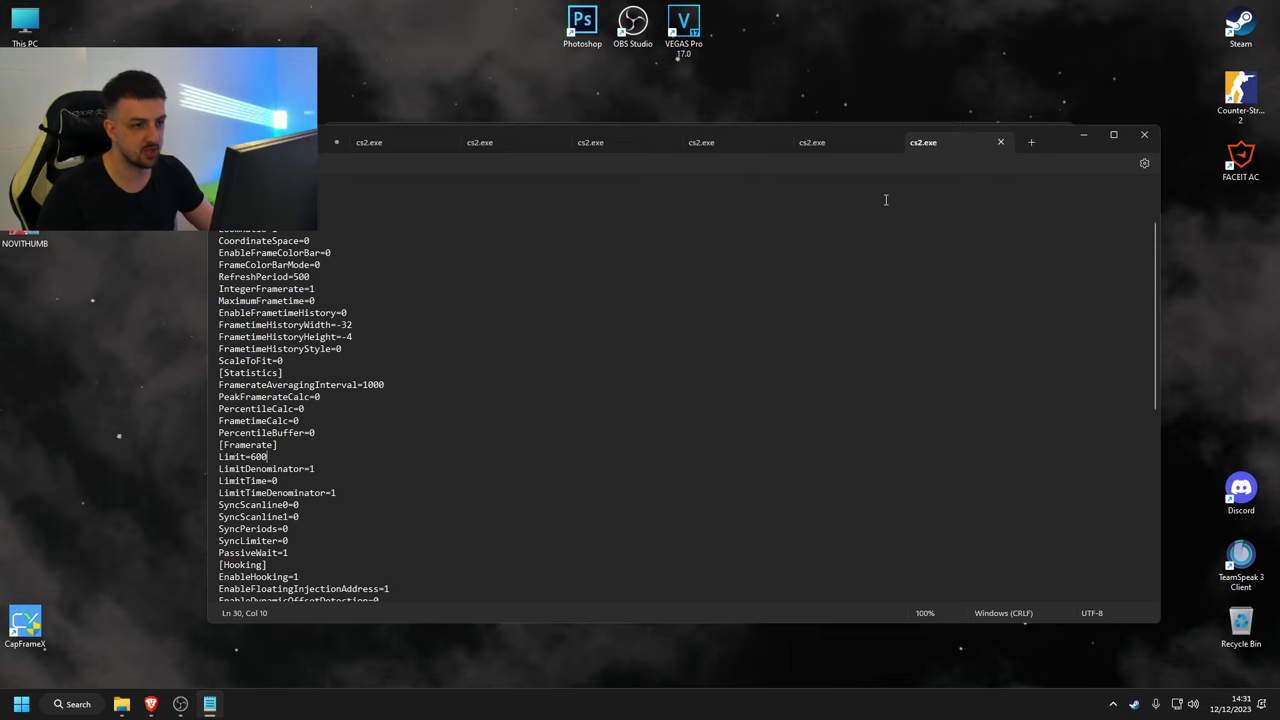
pyautogui.click(1144, 138)
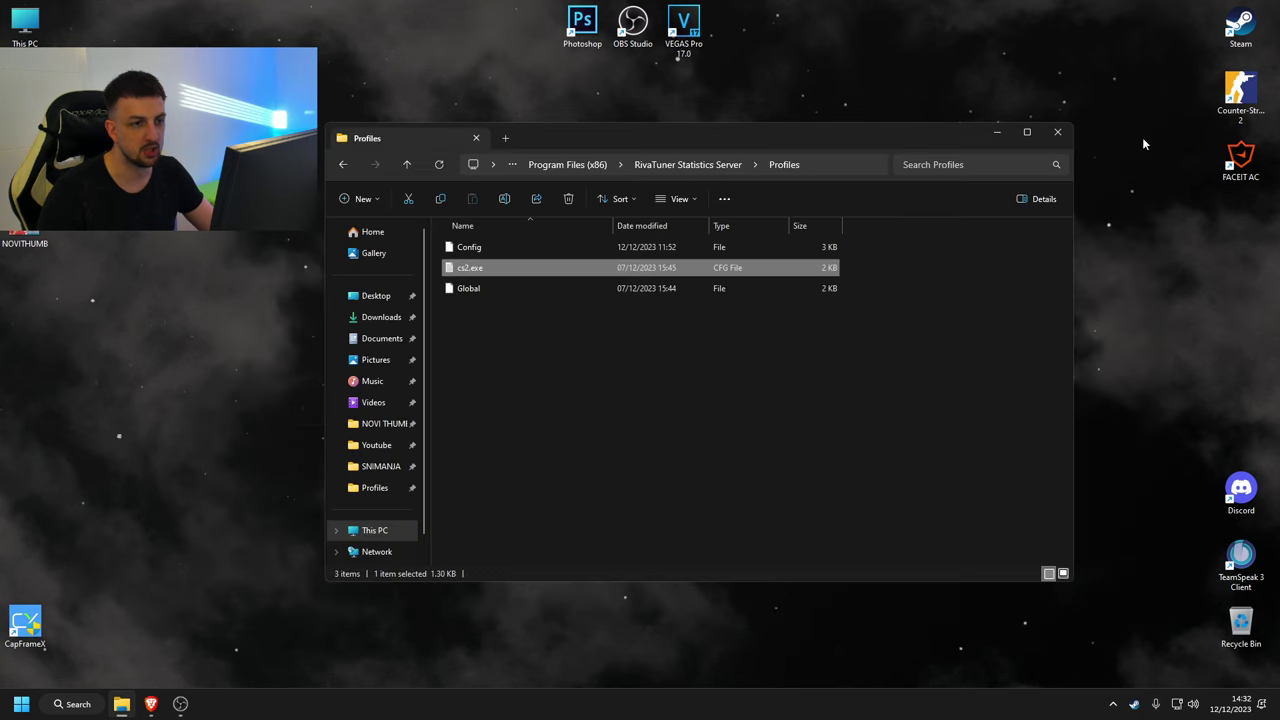
pyautogui.click(1052, 131)
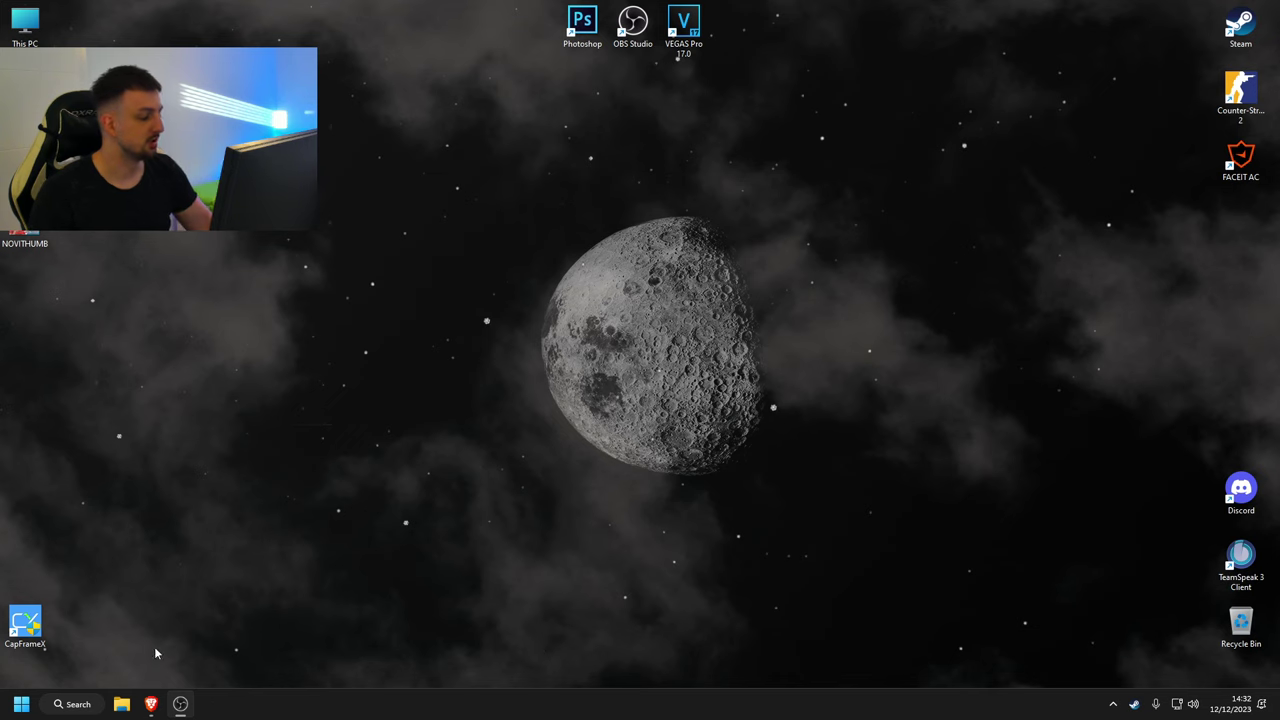
# Step: Switch to RivaTuner Statistics Server, check the framerate limit of the cs2.exe profile, and close the window
pyautogui.click(75, 703)
pyautogui.write('ri')
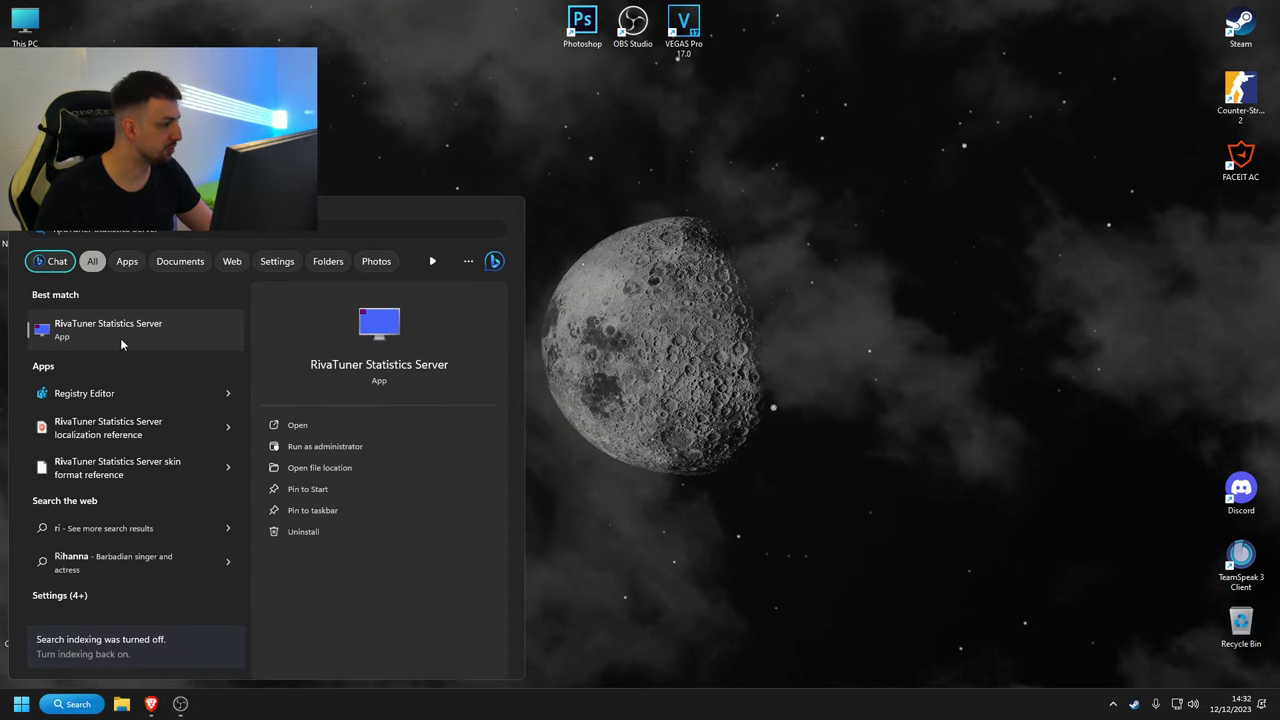
pyautogui.press('Return')
pyautogui.click(1112, 703)
pyautogui.click(1077, 666)
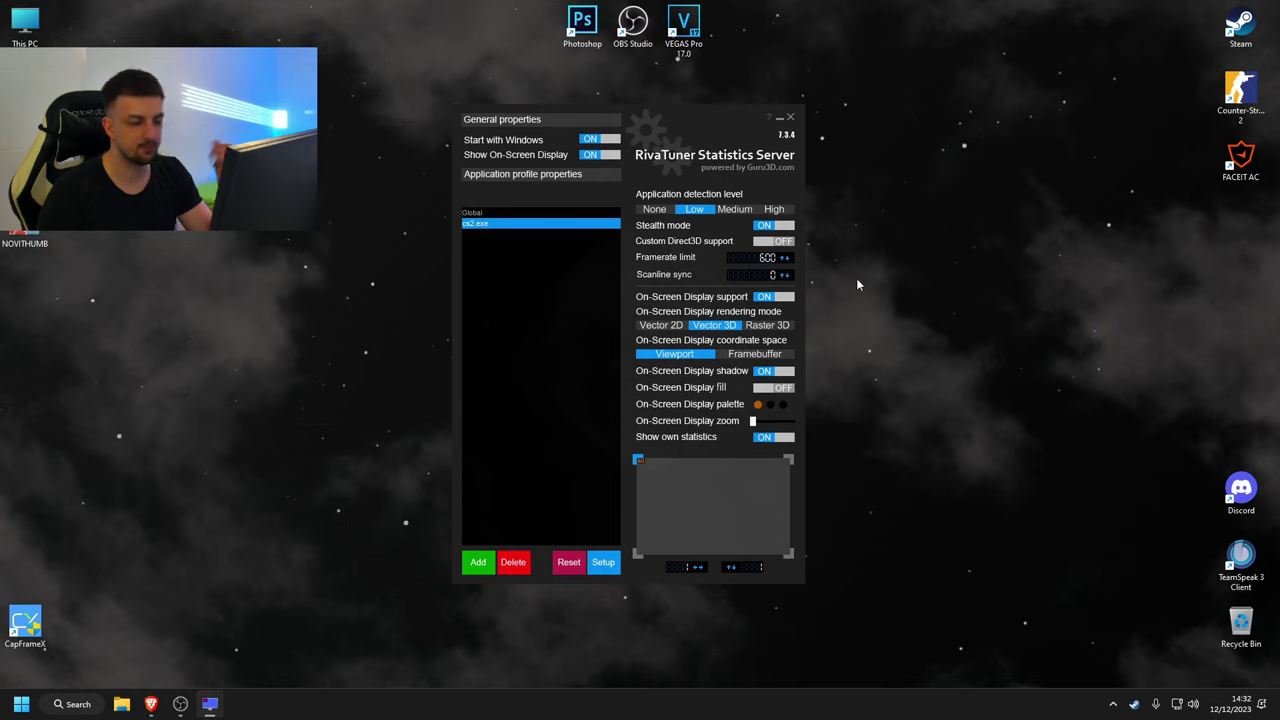
pyautogui.moveTo(537, 392)
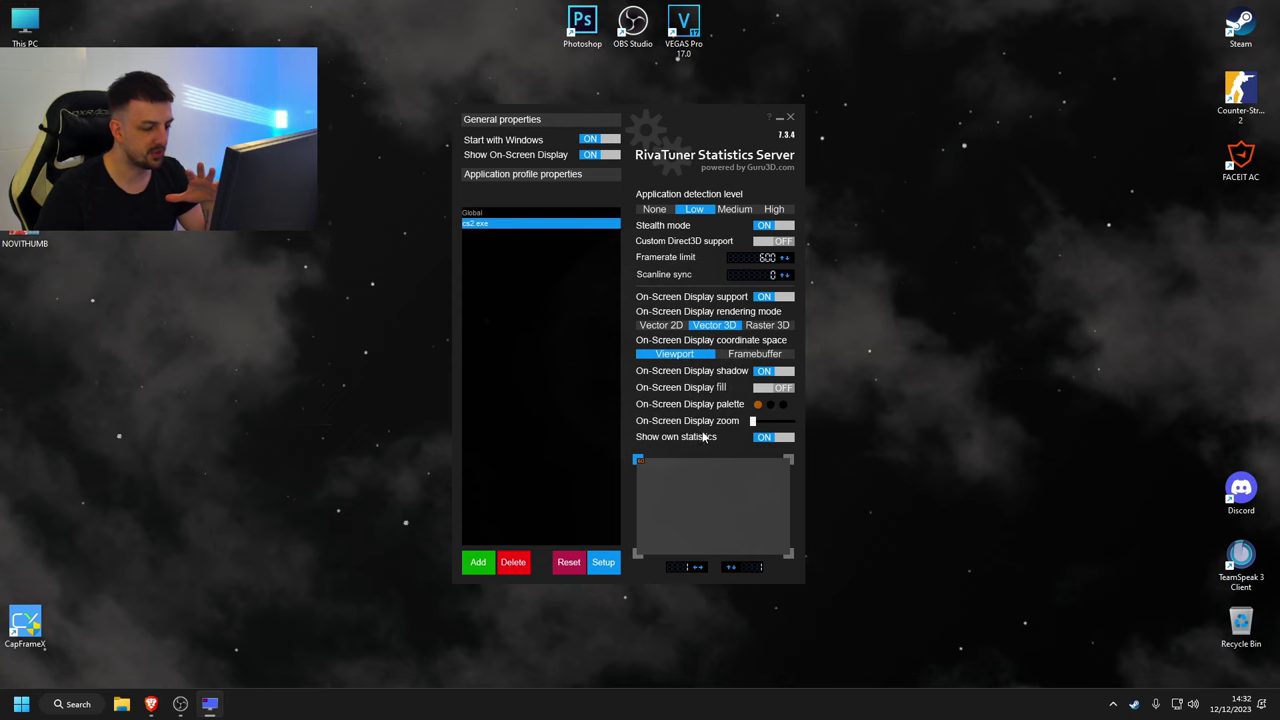
pyautogui.click(789, 117)
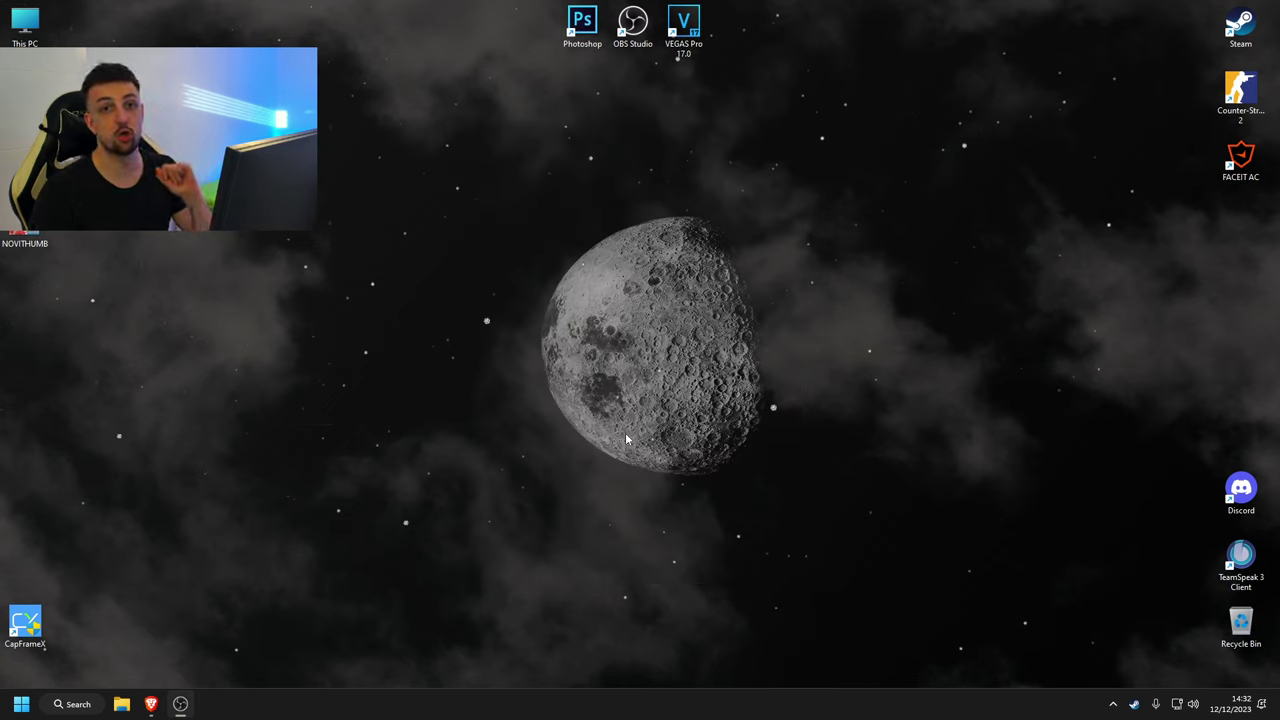